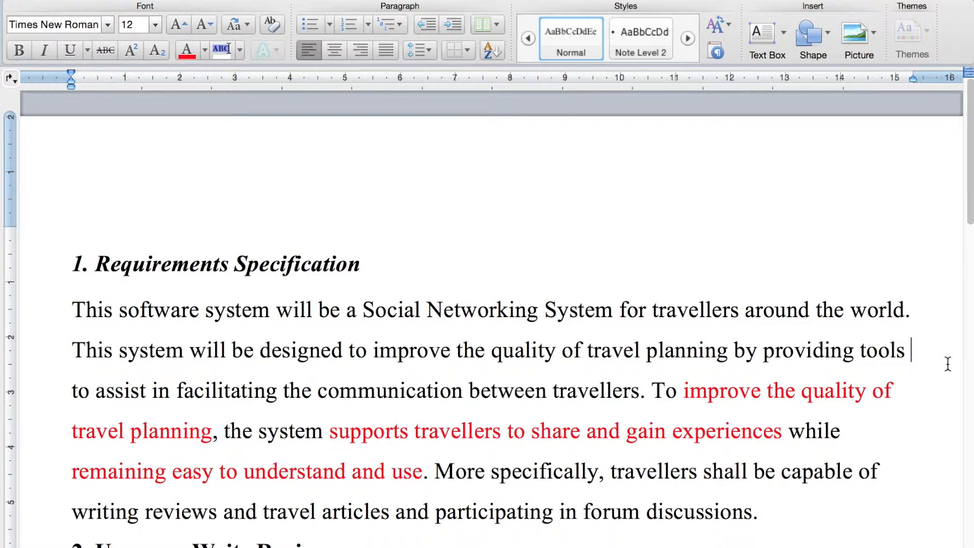
Step: Read the requirements document from the Requirements Specification section through the basic path of the Write Reviews use case
scroll(948, 363, "down", 15)
scroll(958, 242, "down", 4)
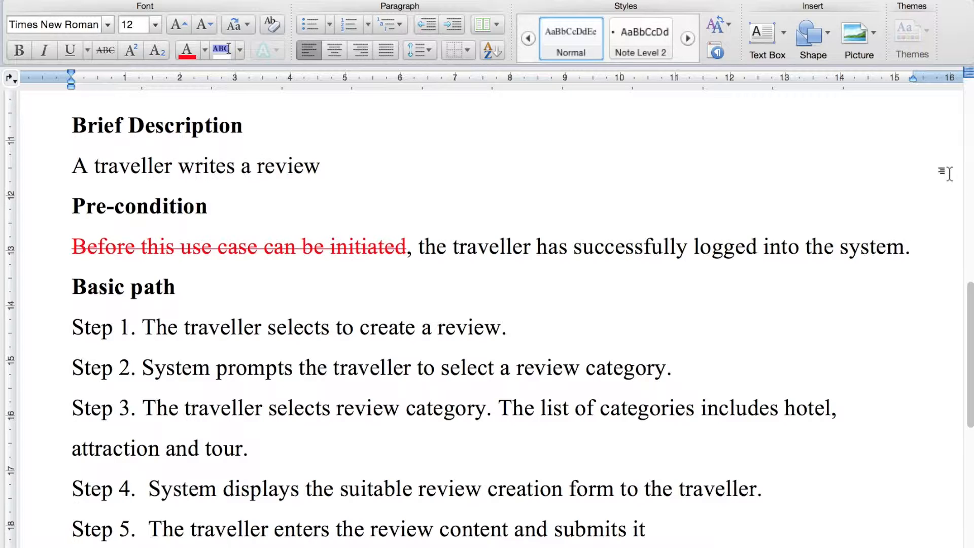
scroll(945, 173, "down", 3)
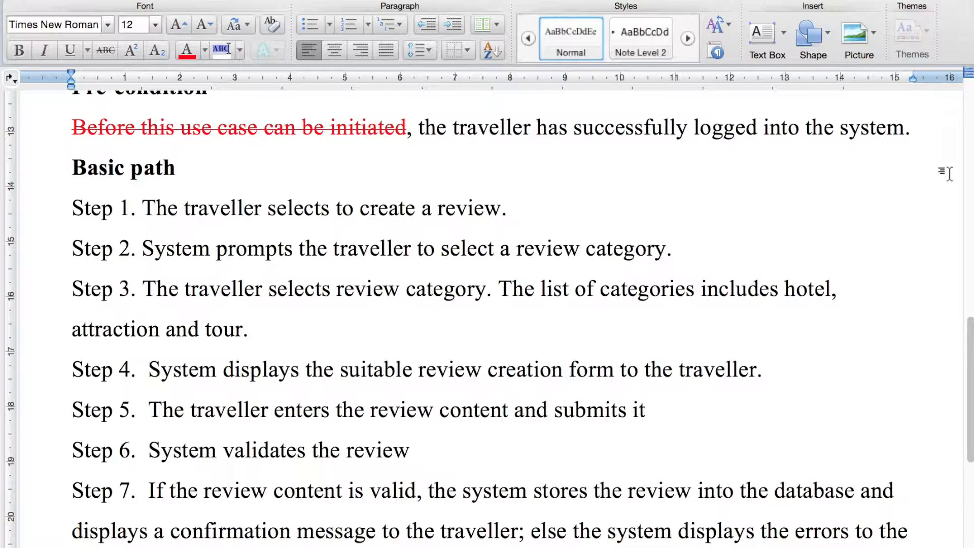
scroll(949, 170, "down", 1)
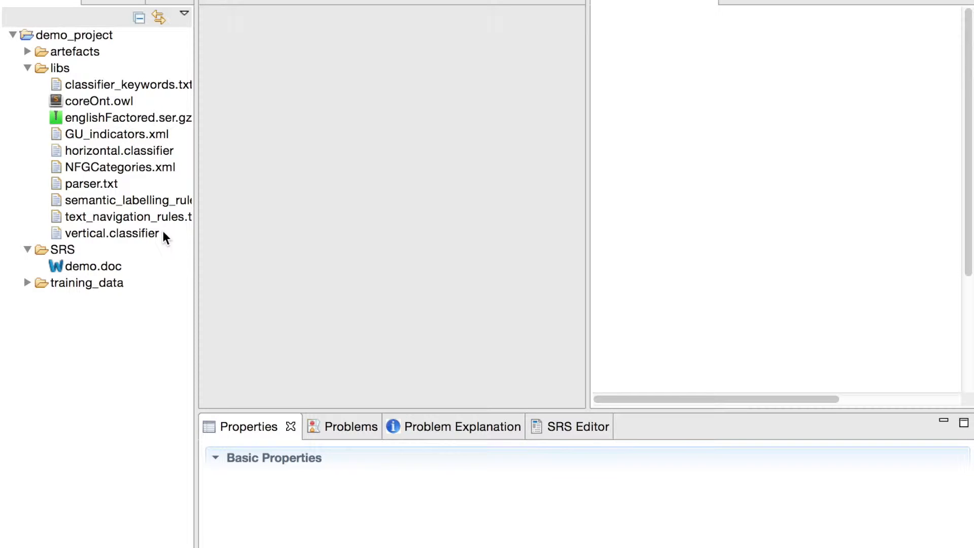
Step: Switch to the requirements tool, view GU_indicators.xml from the project's libs folder in the text editor, and close it
left_click(131, 136)
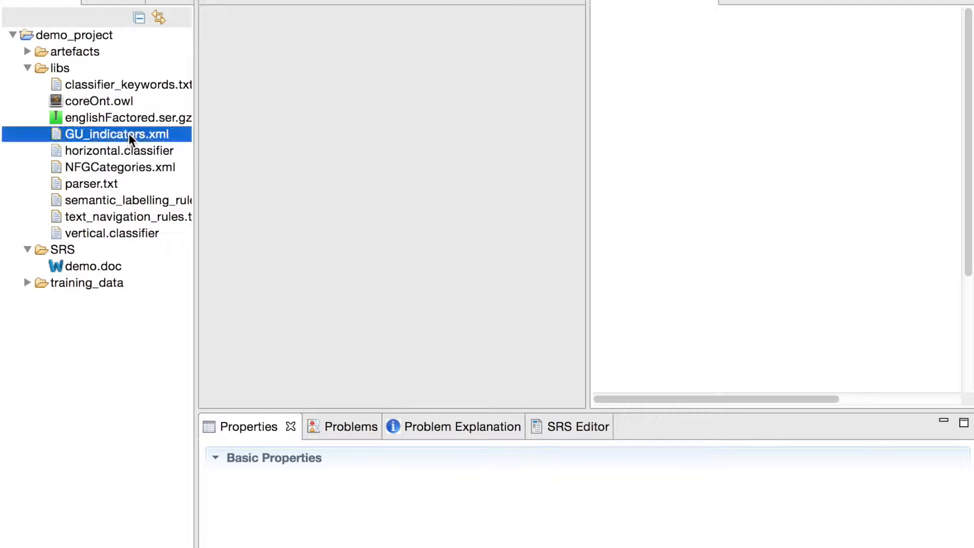
right_click(167, 137)
mouse_move(220, 182)
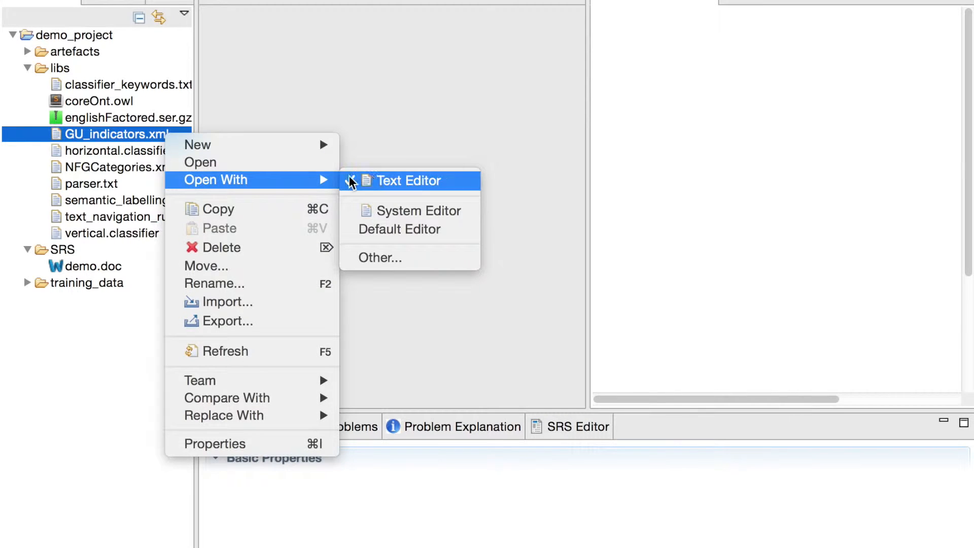
left_click(372, 181)
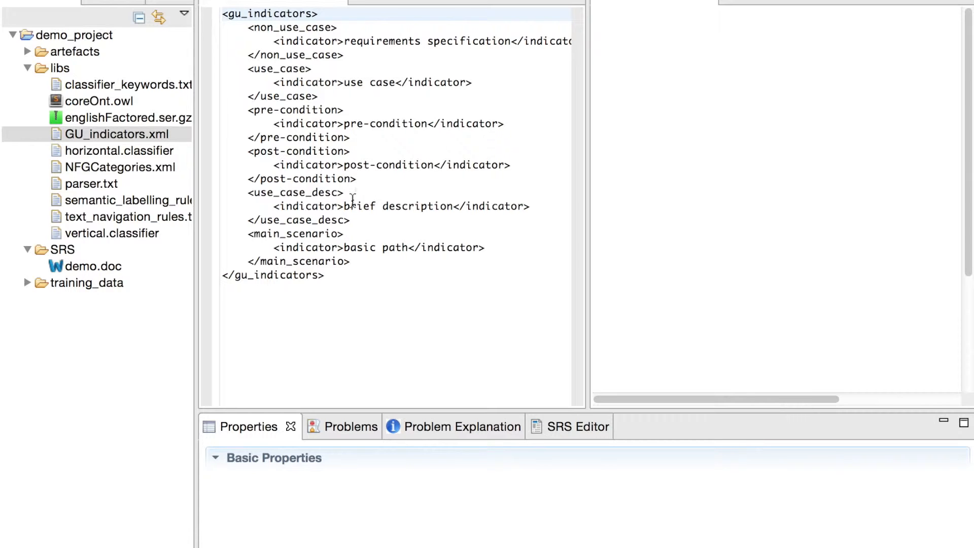
left_click(340, 1)
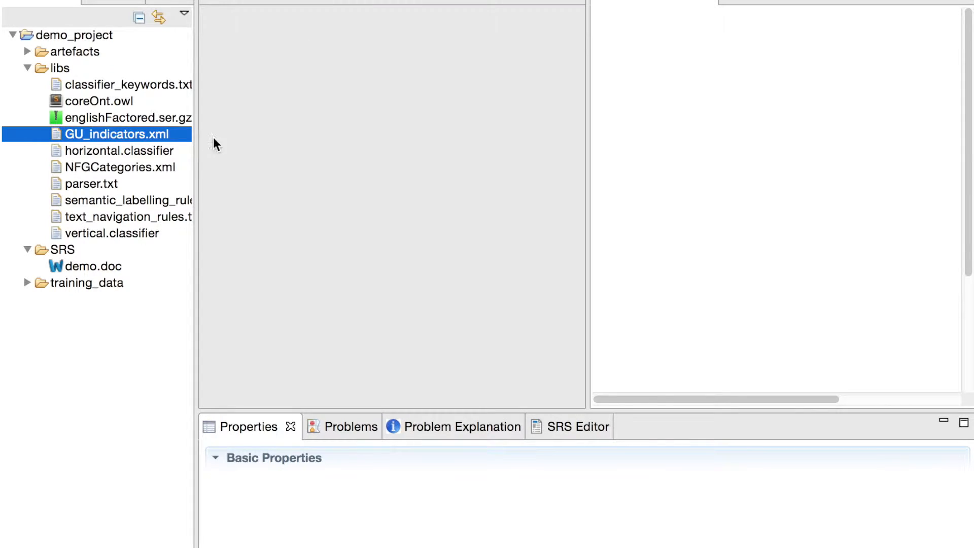
Step: Load demo.doc from the SRS folder into the SRS Editor and extract the goals and use cases from its text
left_click(93, 269)
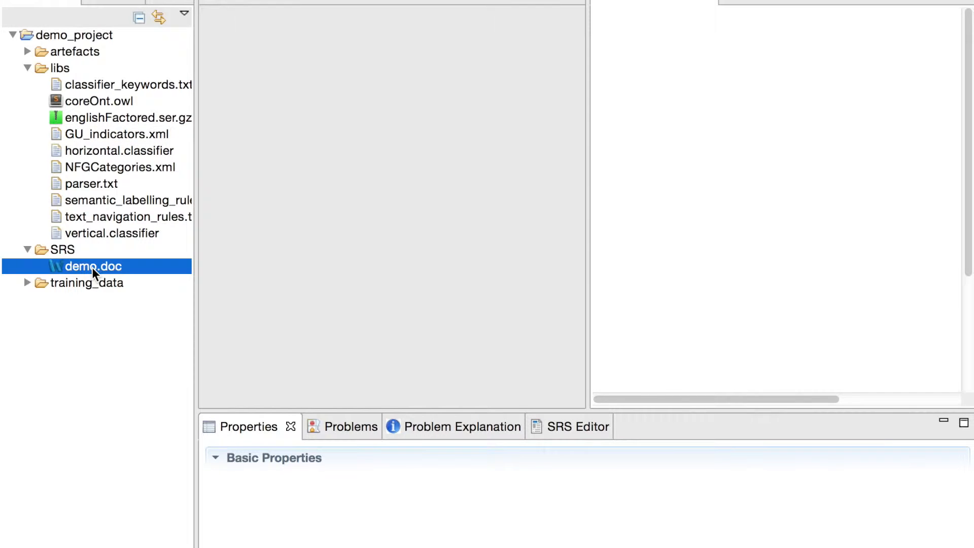
double_click(93, 268)
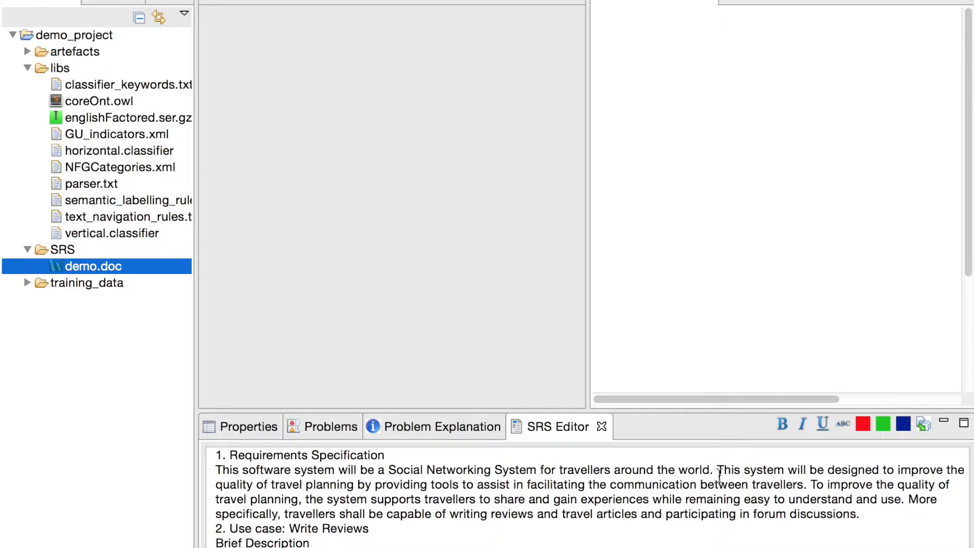
scroll(719, 474, "down", 10)
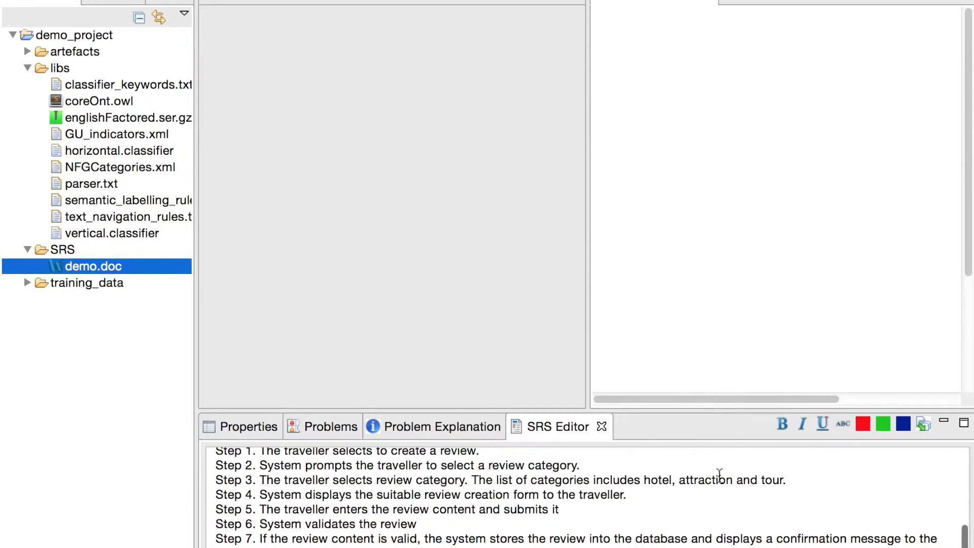
scroll(719, 474, "up", 10)
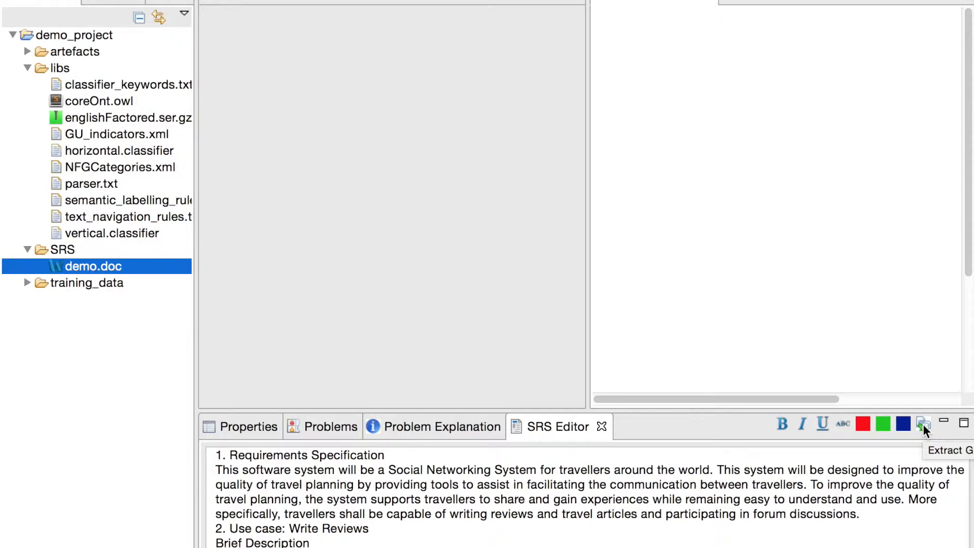
left_click(922, 424)
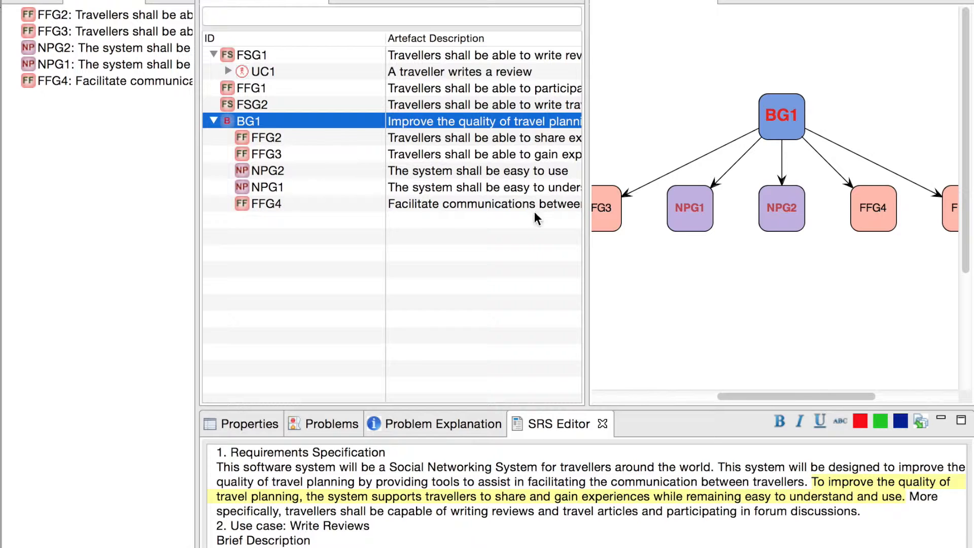
Step: Check goal BG1's description against the source text by selecting the phrase "improve the quality of travel planning"
scroll(527, 121, "right", 3)
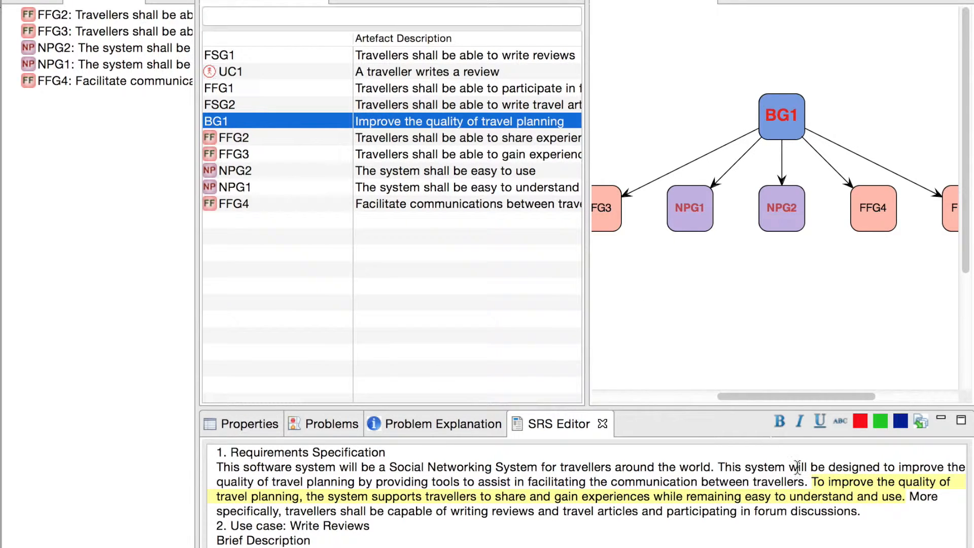
left_click_drag(828, 481, 300, 496)
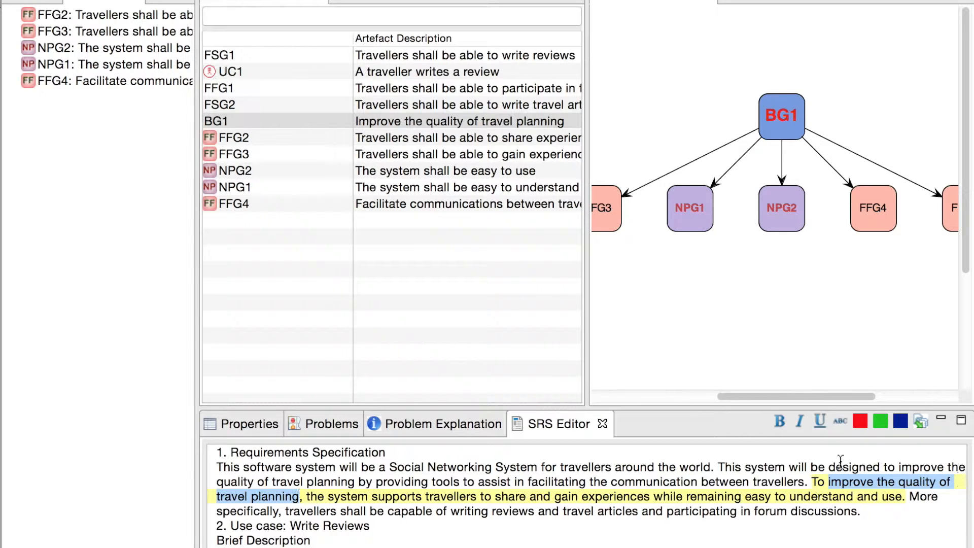
scroll(520, 267, "left", 3)
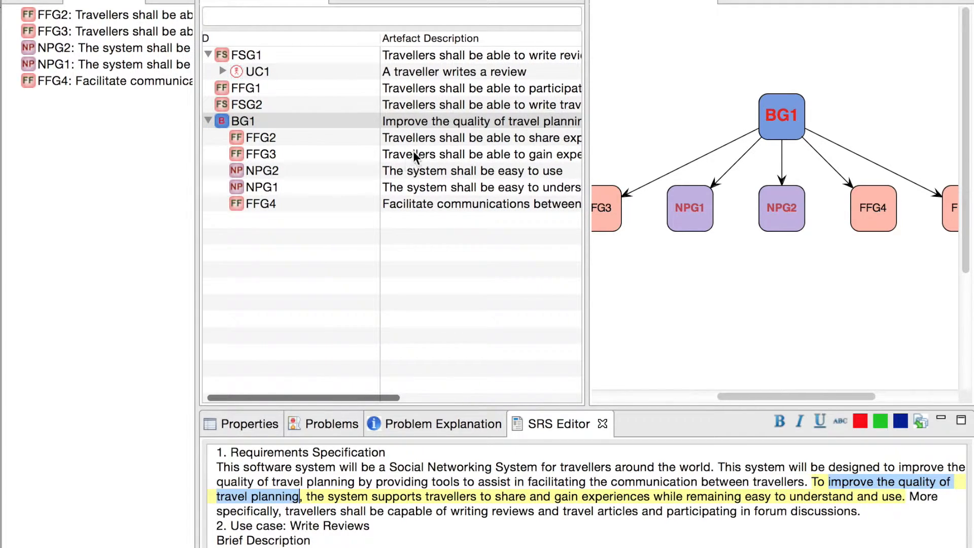
Step: Inspect goals FFG2 and FFG3 and select their source phrase "travellers to share and gain experiences" in the specification
left_click(440, 137)
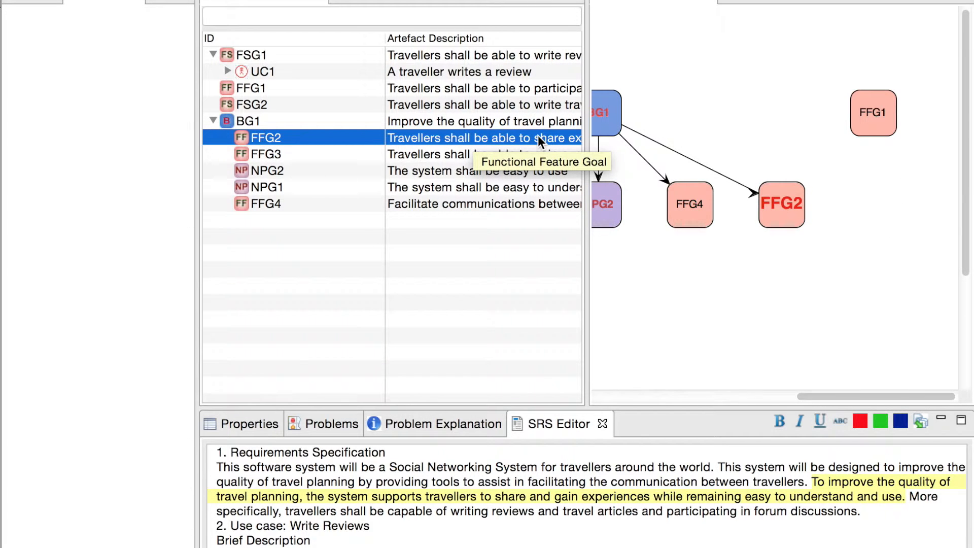
scroll(538, 136, "right", 1)
scroll(538, 136, "right", 4)
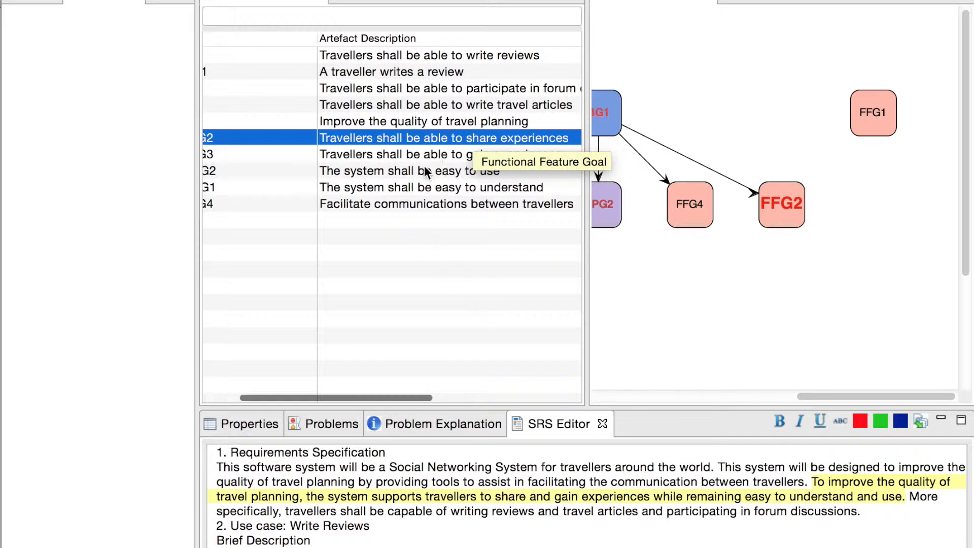
left_click(463, 154)
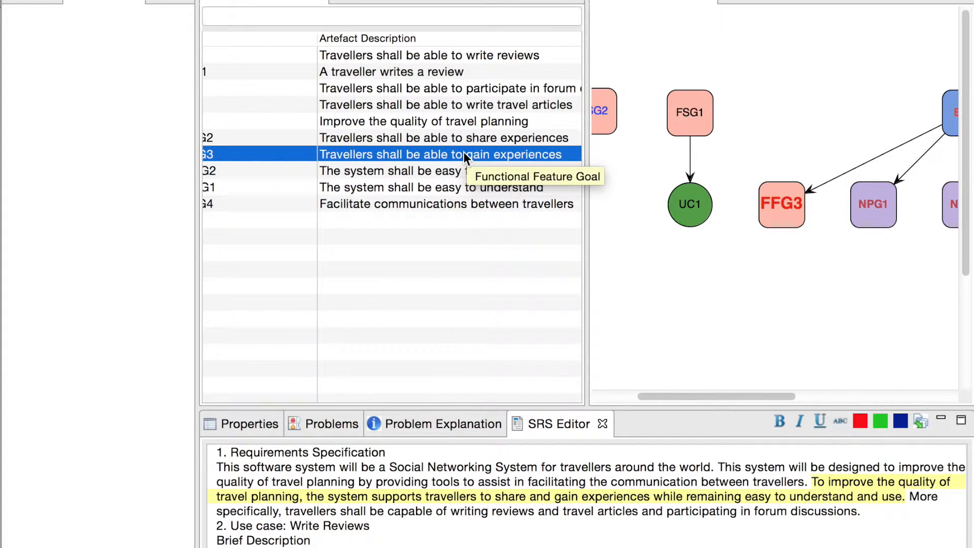
scroll(463, 151, "left", 4)
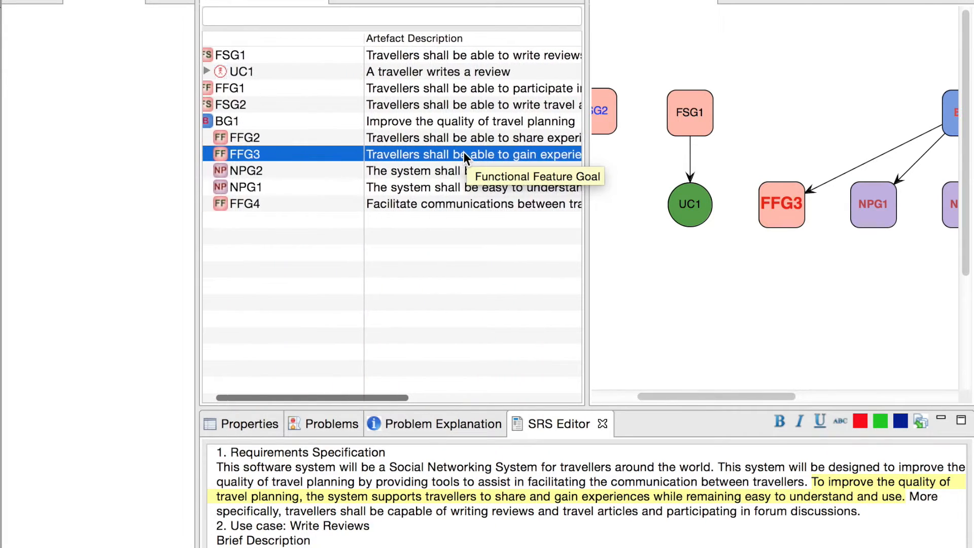
scroll(463, 151, "left", 2)
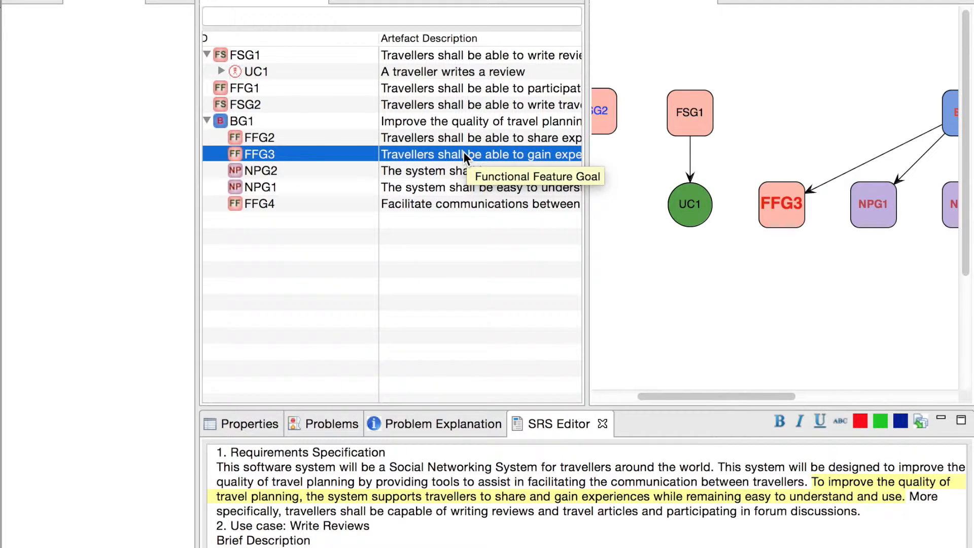
left_click_drag(425, 496, 654, 495)
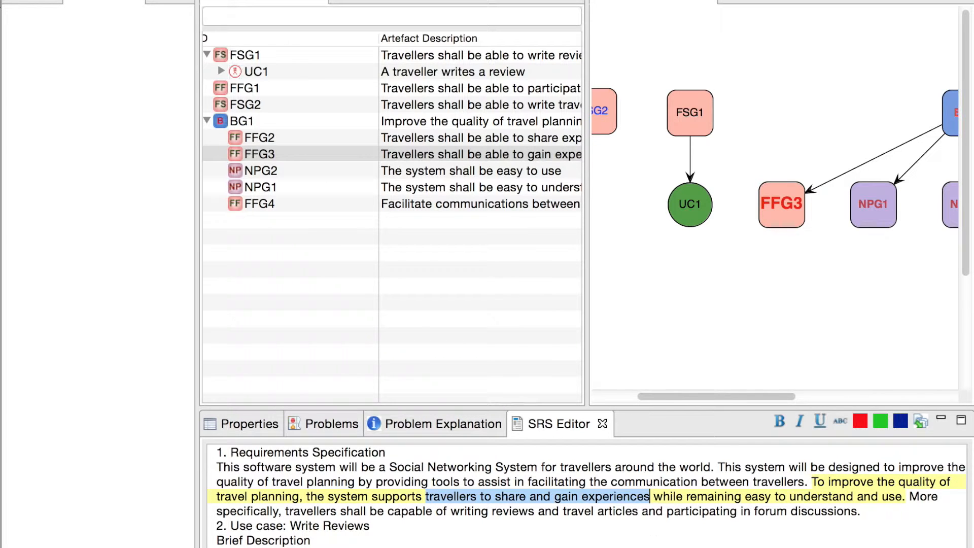
Step: Inspect goals NPG2 and NPG1 and select their source phrase "remaining easy to understand and use" in the specification
left_click(279, 172)
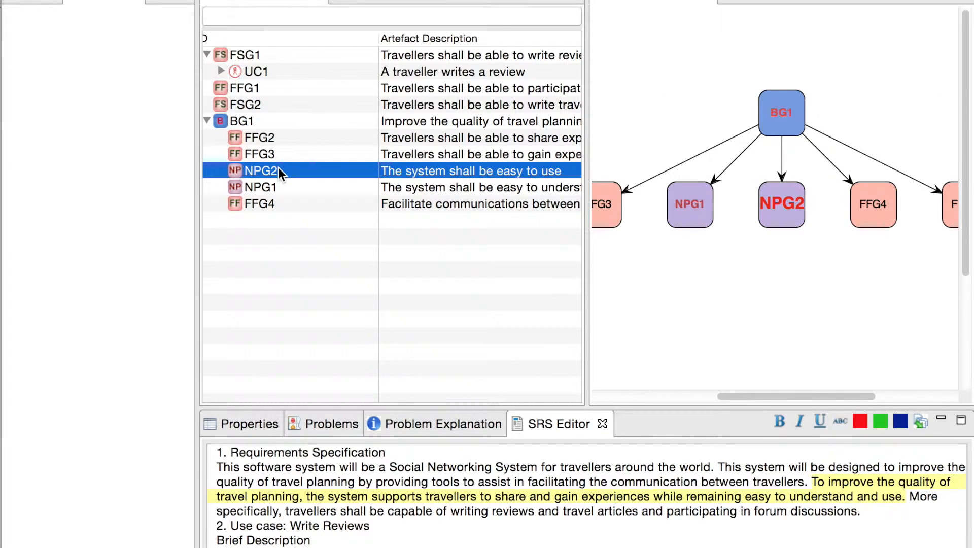
left_click(287, 187)
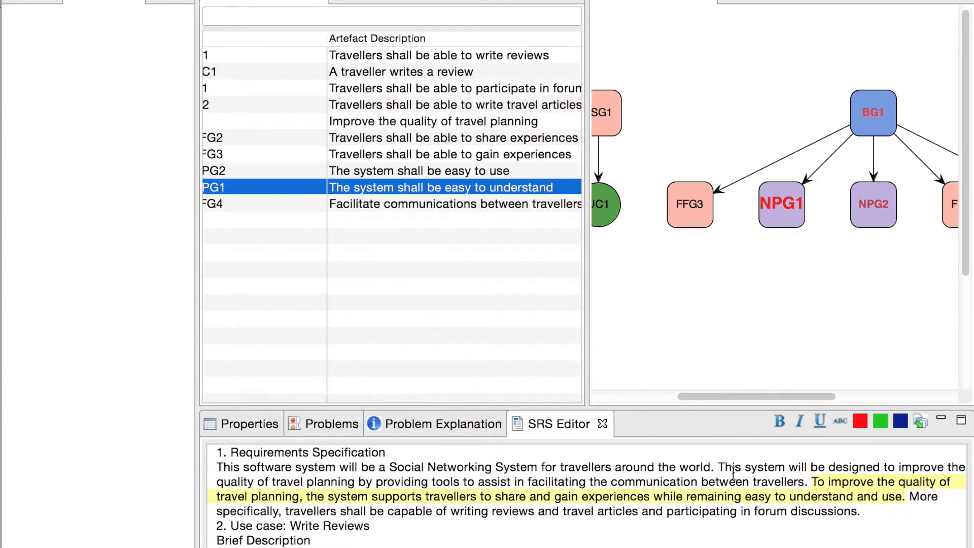
left_click_drag(685, 496, 910, 495)
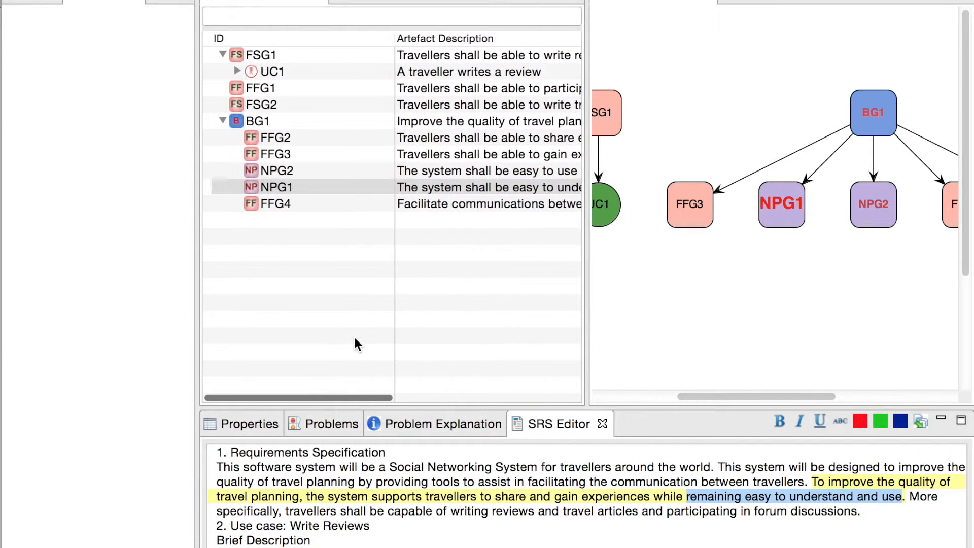
Step: Inspect goal FFG4 and select "facilitating the communication between travellers" and "by providing tools" in its source sentence
left_click(302, 204)
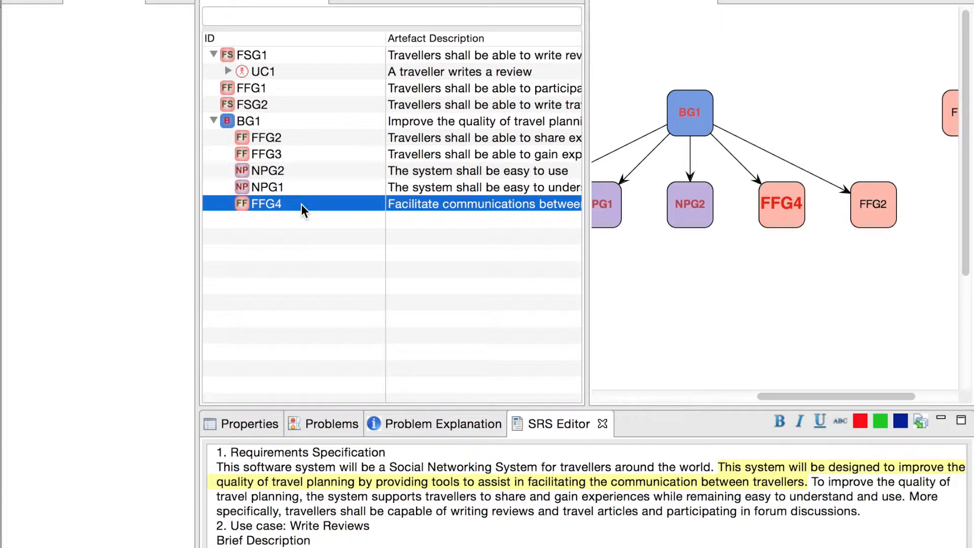
scroll(301, 204, "right", 5)
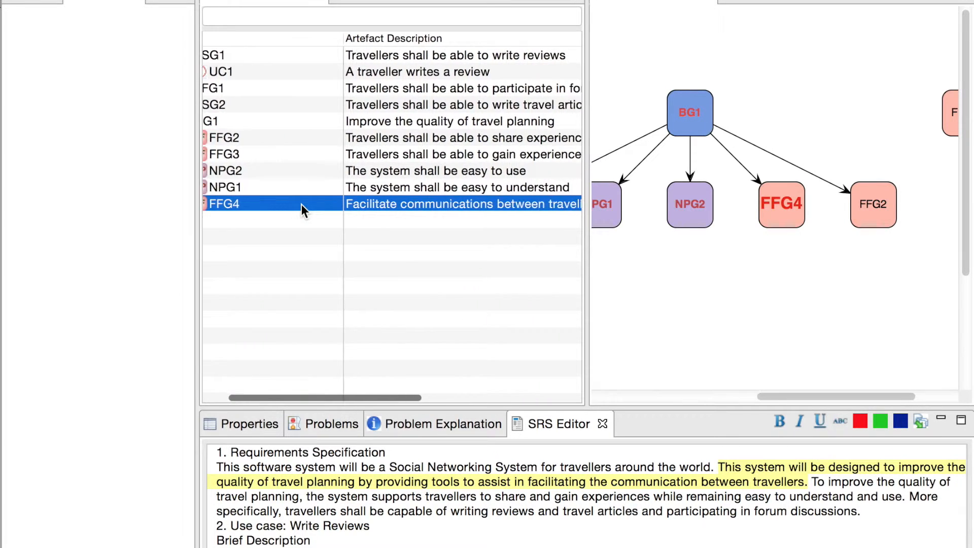
scroll(301, 204, "left", 3)
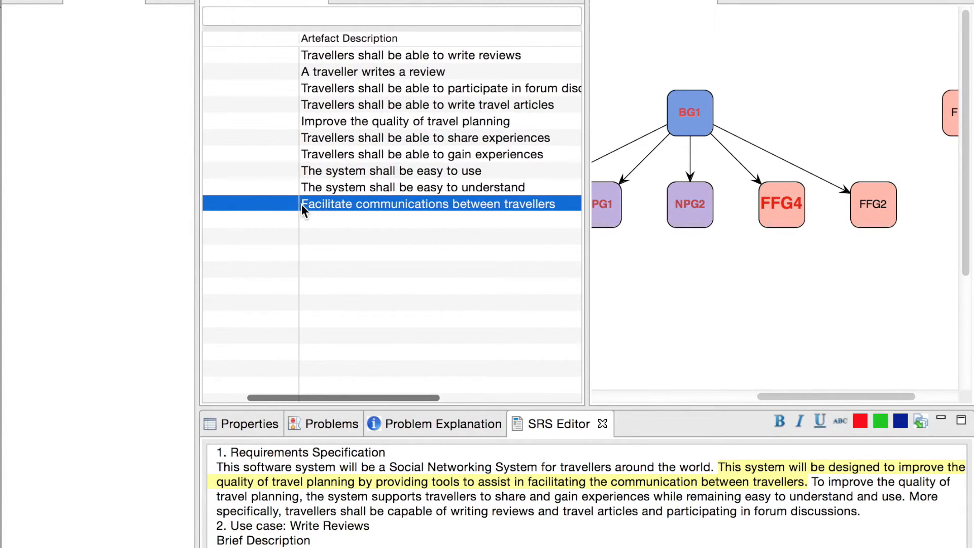
left_click_drag(526, 481, 806, 481)
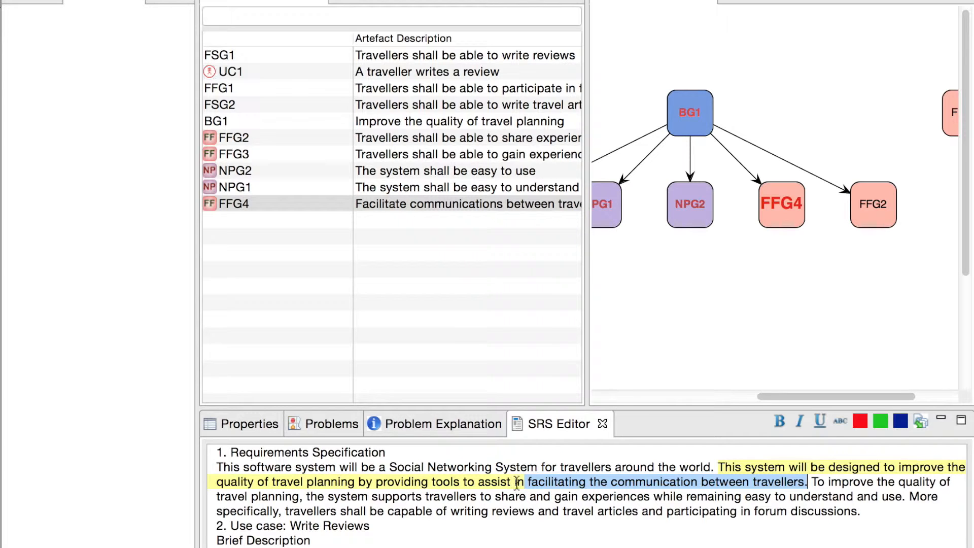
left_click_drag(358, 483, 462, 483)
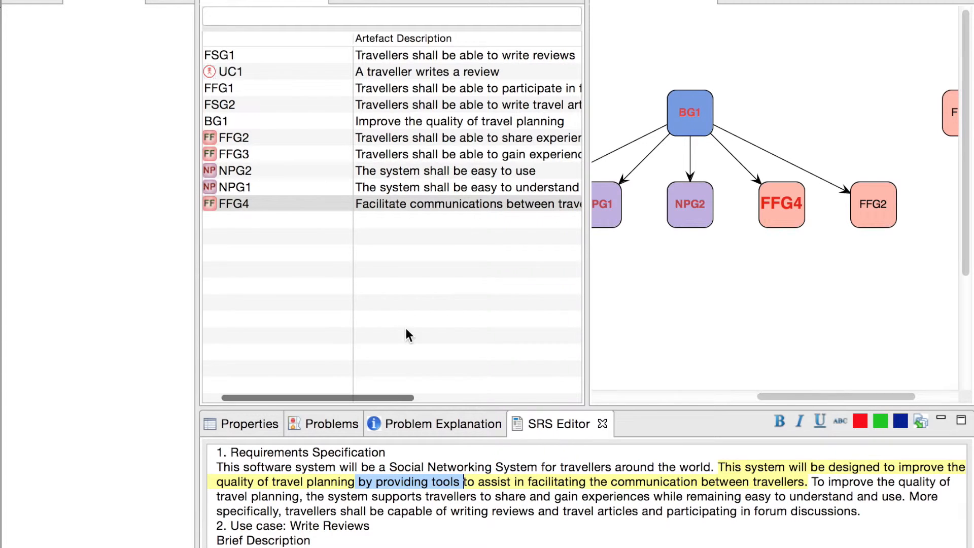
Step: Inspect goals FFG1 and FSG2, reading their full descriptions and tracing them to the specification text
scroll(406, 328, "left", 2)
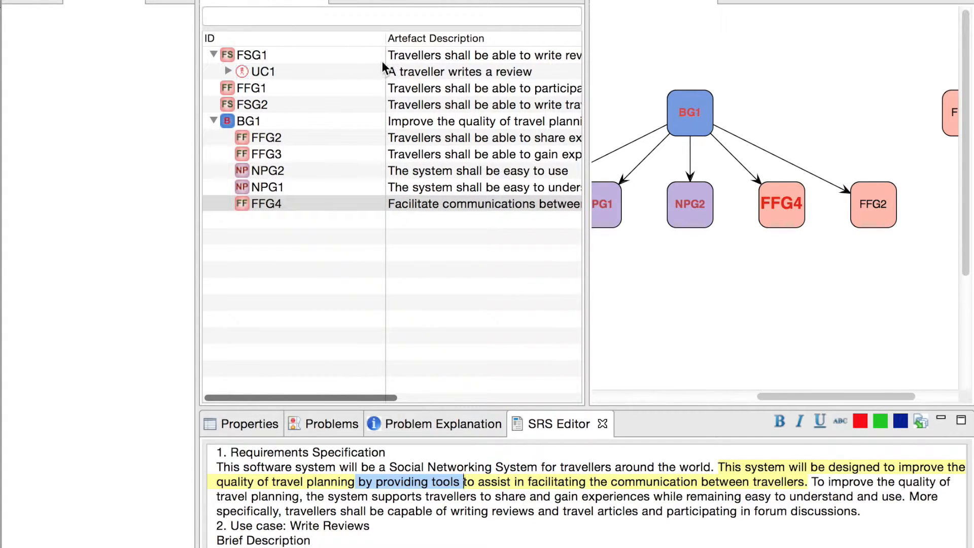
left_click(360, 88)
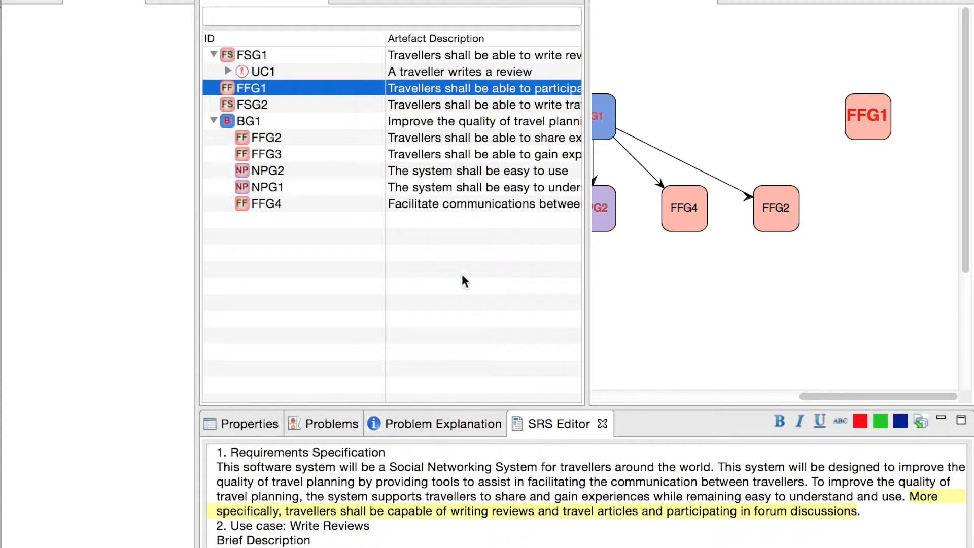
scroll(517, 104, "right", 3)
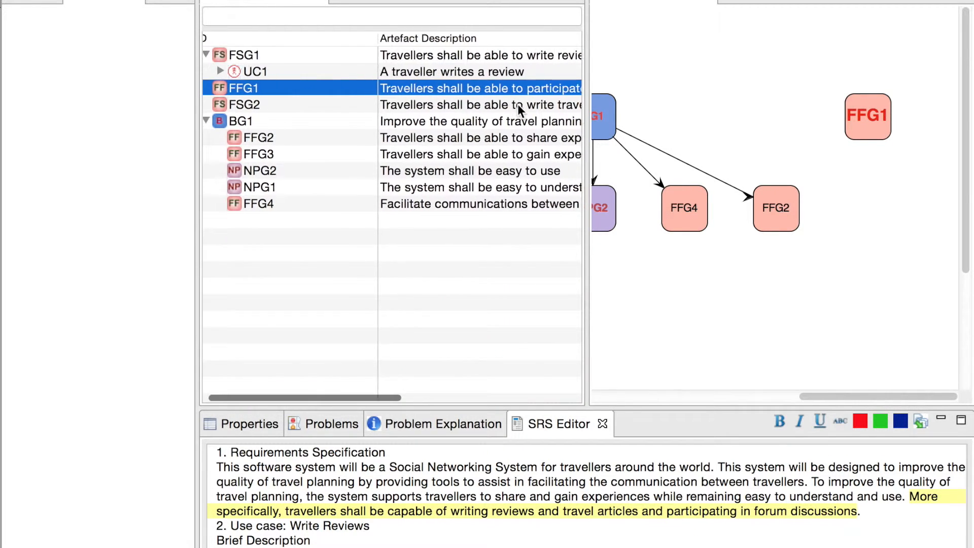
scroll(518, 104, "right", 2)
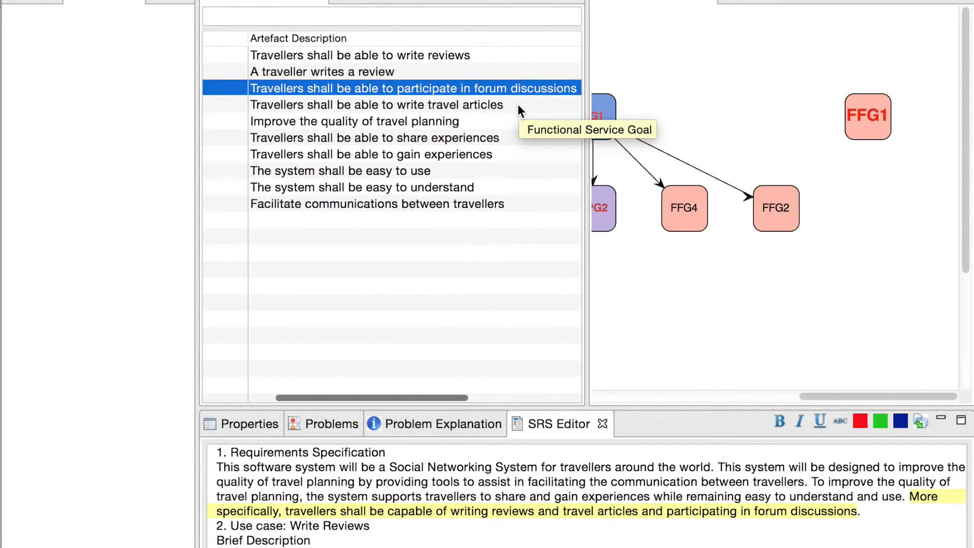
scroll(517, 104, "left", 2)
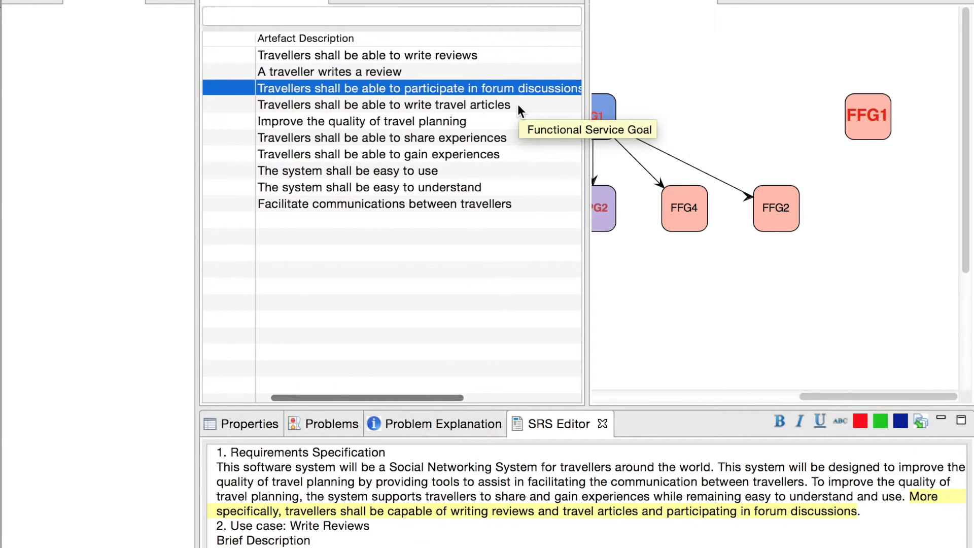
left_click(521, 103)
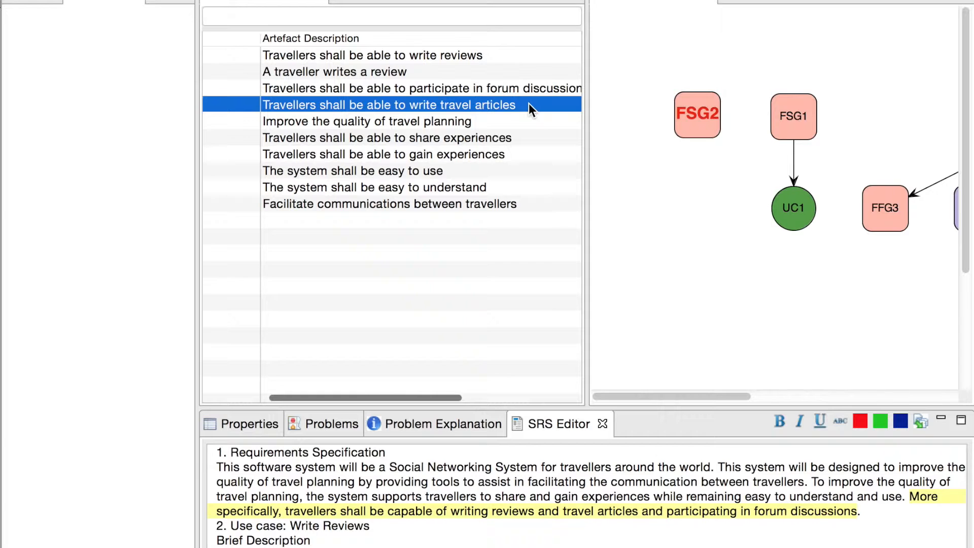
Step: Expand use case UC1 together with its pre-conditions, post-conditions and steps in the artefact tree
scroll(239, 71, "left", 5)
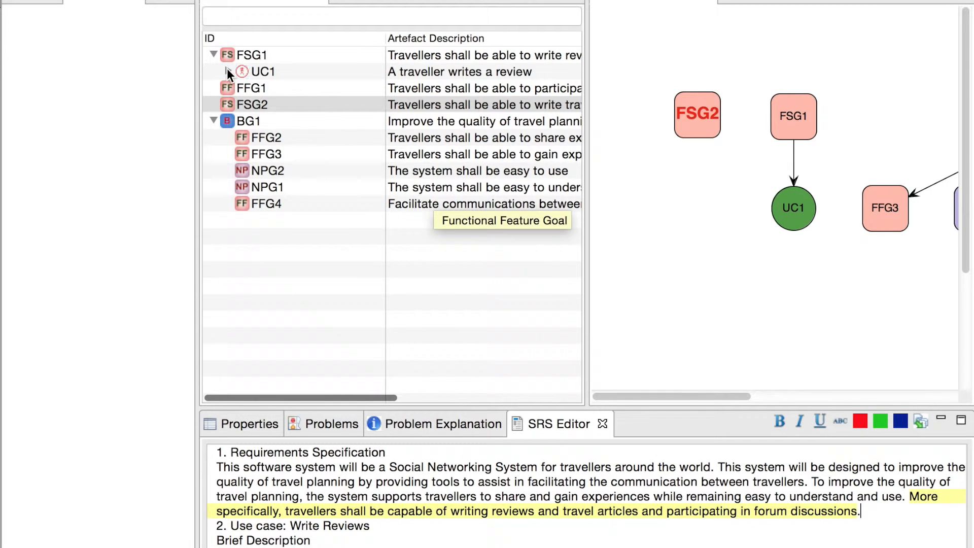
left_click(227, 71)
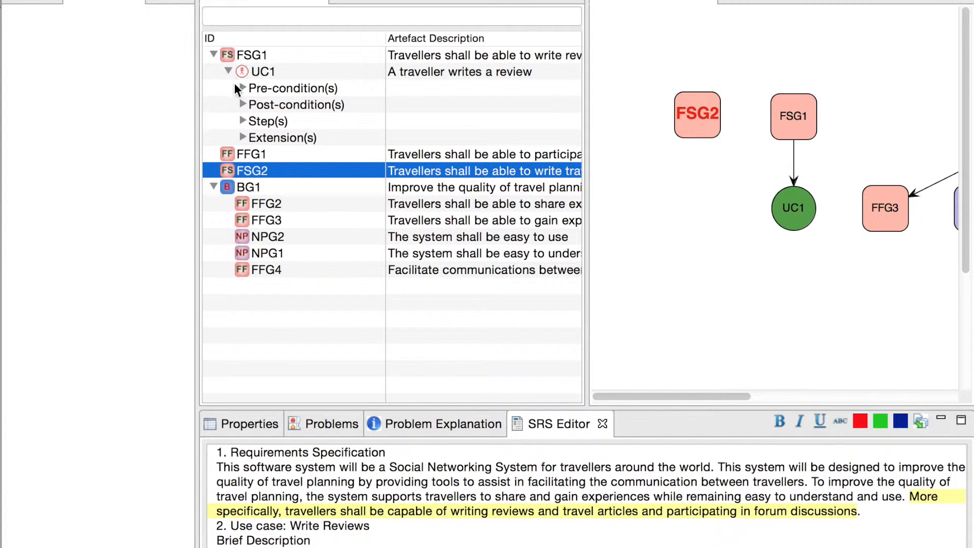
left_click(242, 88)
left_click(244, 119)
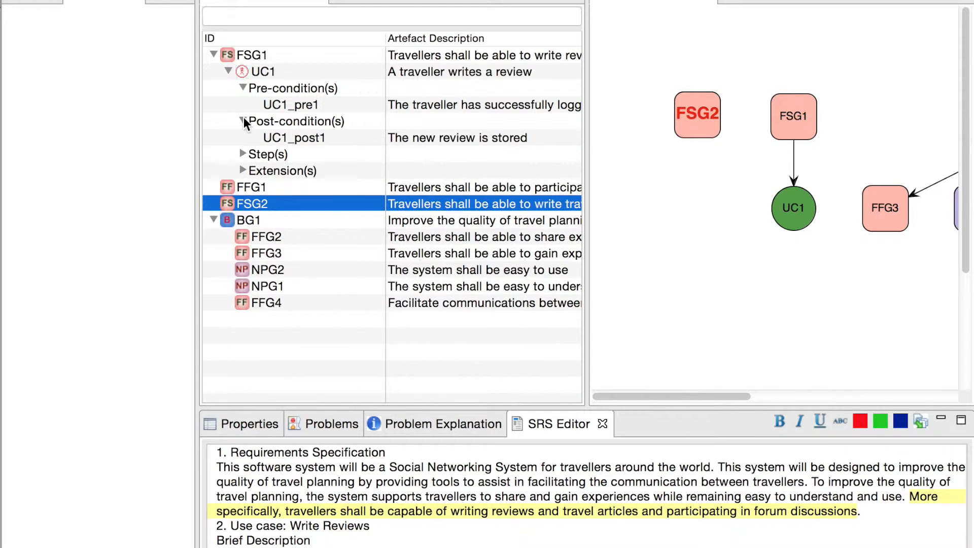
left_click(243, 152)
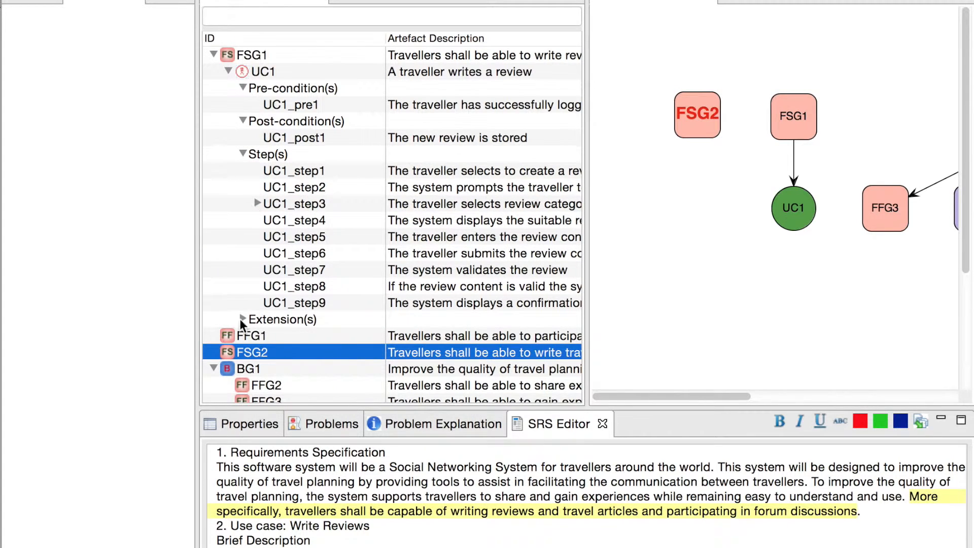
Step: Inspect use case UC1 and select its source phrase "A traveller writes a review" in the specification's brief description
left_click(509, 71)
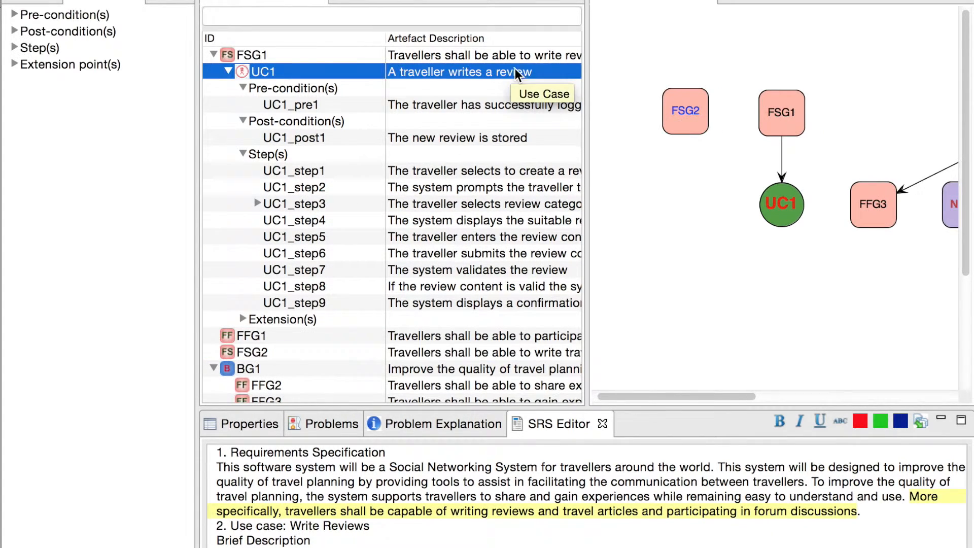
scroll(534, 68, "right", 1)
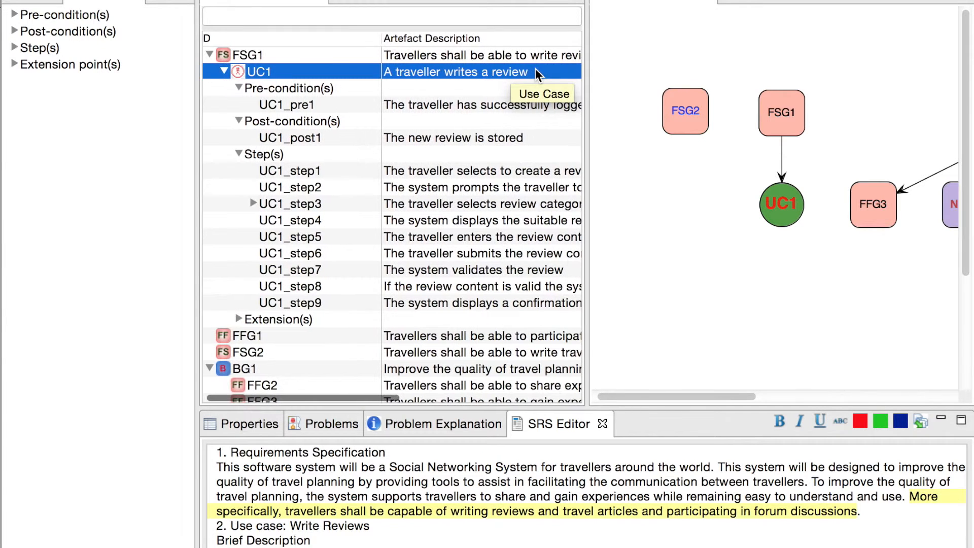
scroll(402, 458, "down", 3)
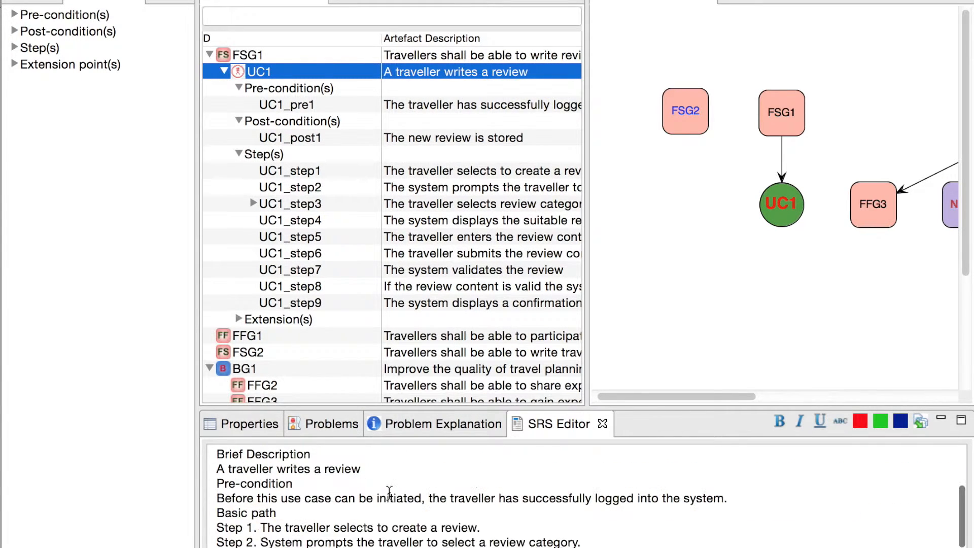
left_click_drag(217, 469, 387, 469)
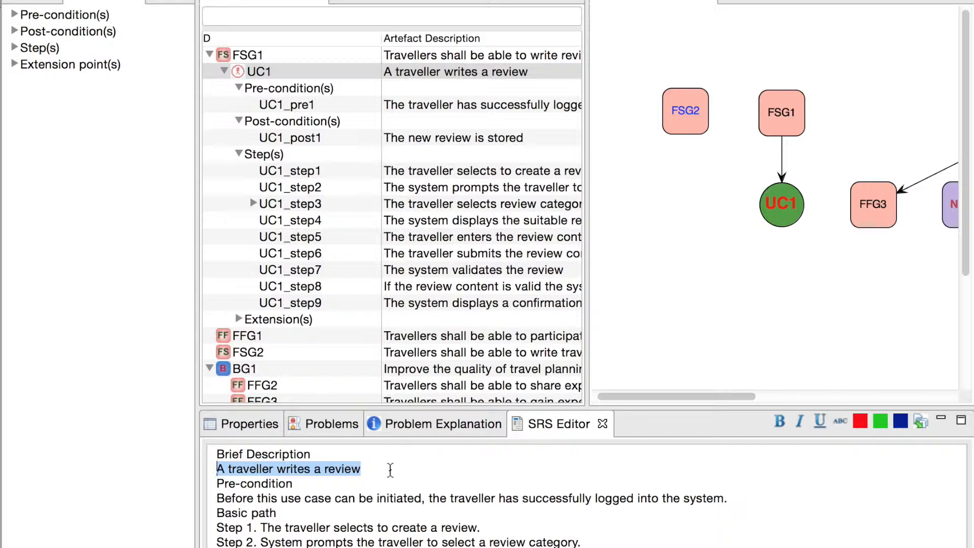
left_click(390, 470)
Step: Compare the full descriptions of UC1's pre-condition and post-condition with their source sentences in the specification
scroll(463, 107, "right", 5)
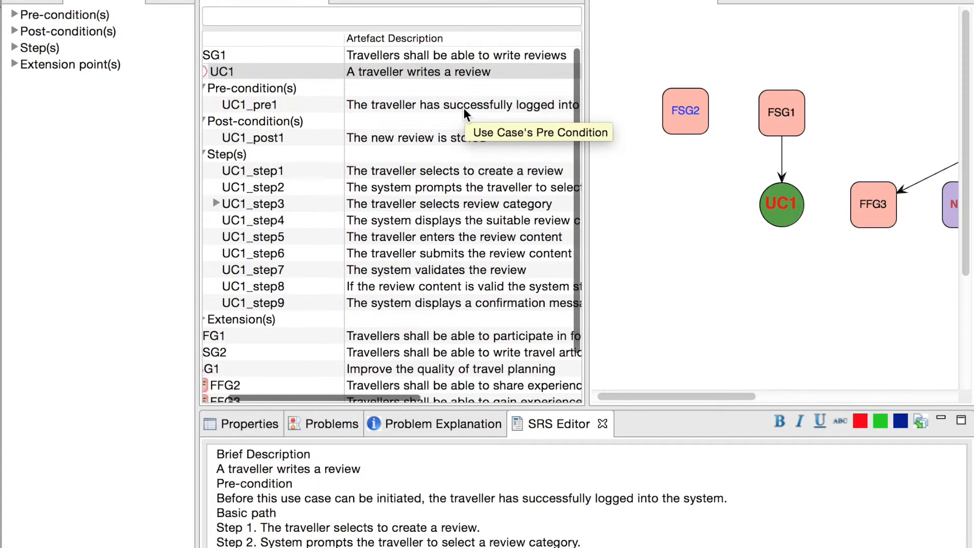
scroll(463, 107, "right", 3)
scroll(463, 107, "right", 3)
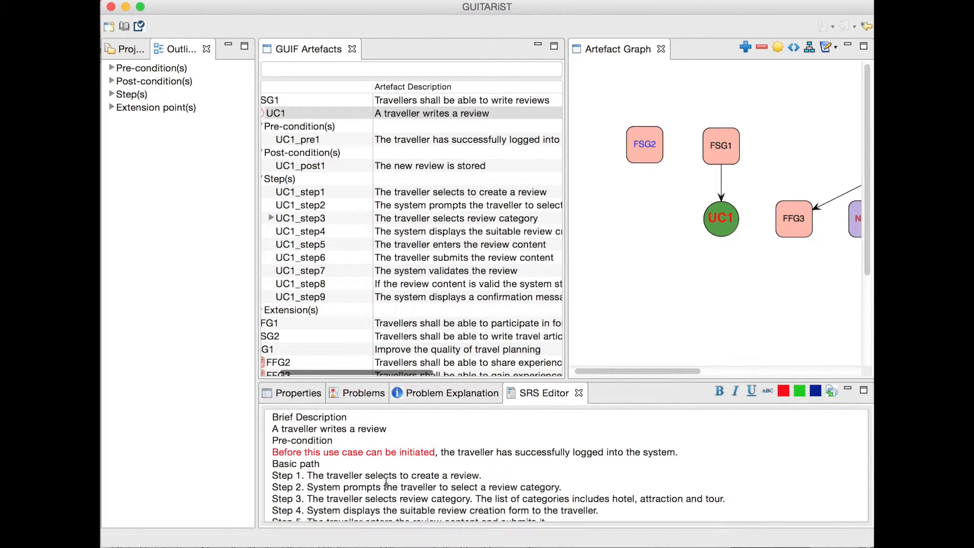
scroll(386, 484, "down", 3)
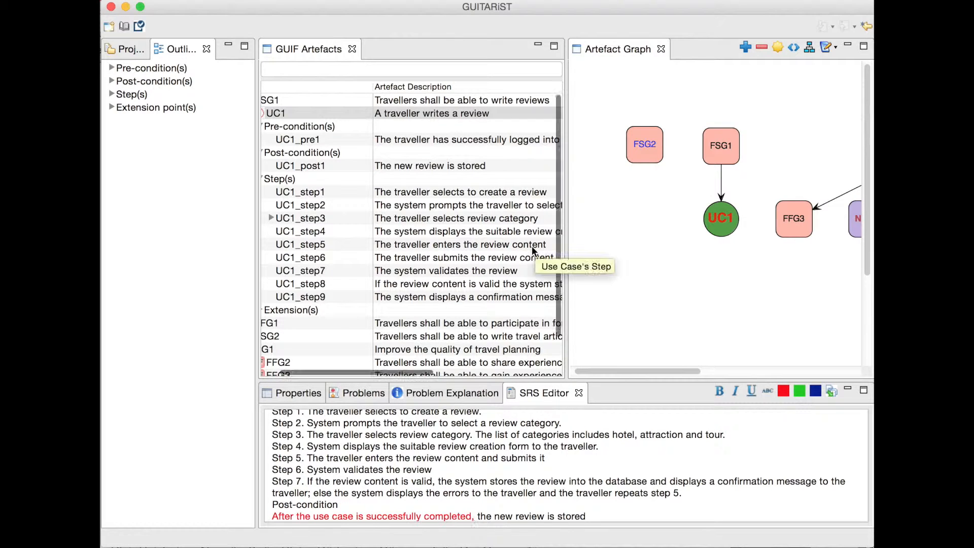
scroll(532, 245, "right", 5)
scroll(531, 245, "right", 1)
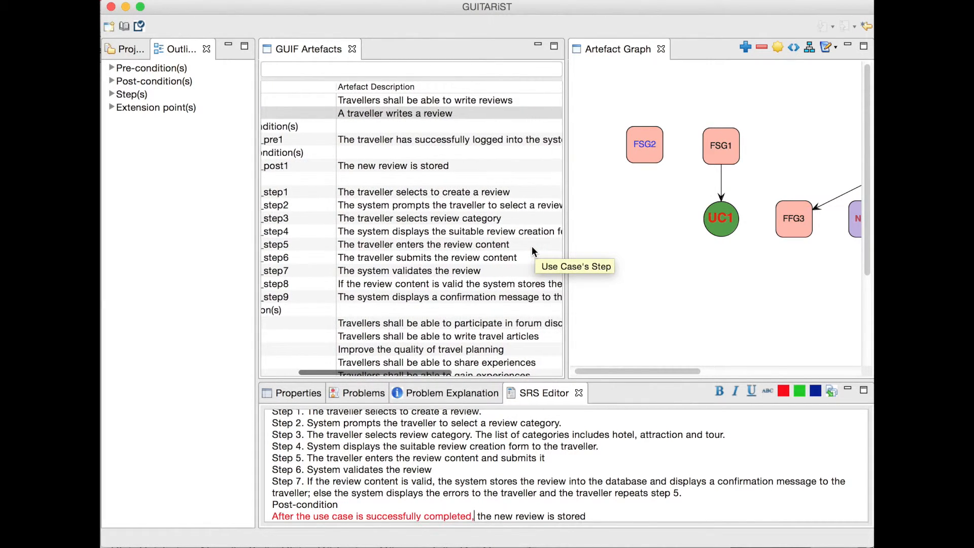
Step: Select "The traveller selects to create a review." and "The list of categories includes hotel, attraction and tour." in the basic path
scroll(372, 430, "up", 2)
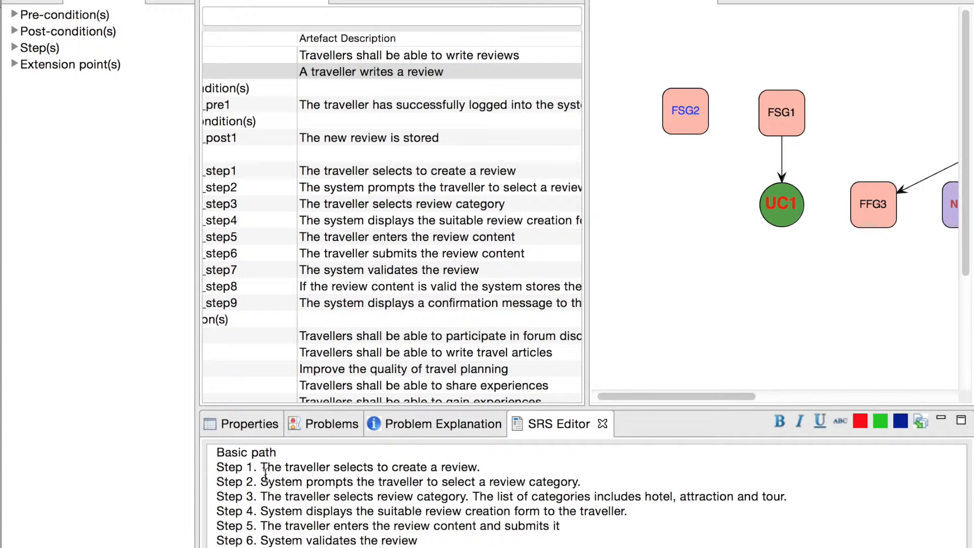
left_click_drag(262, 467, 480, 466)
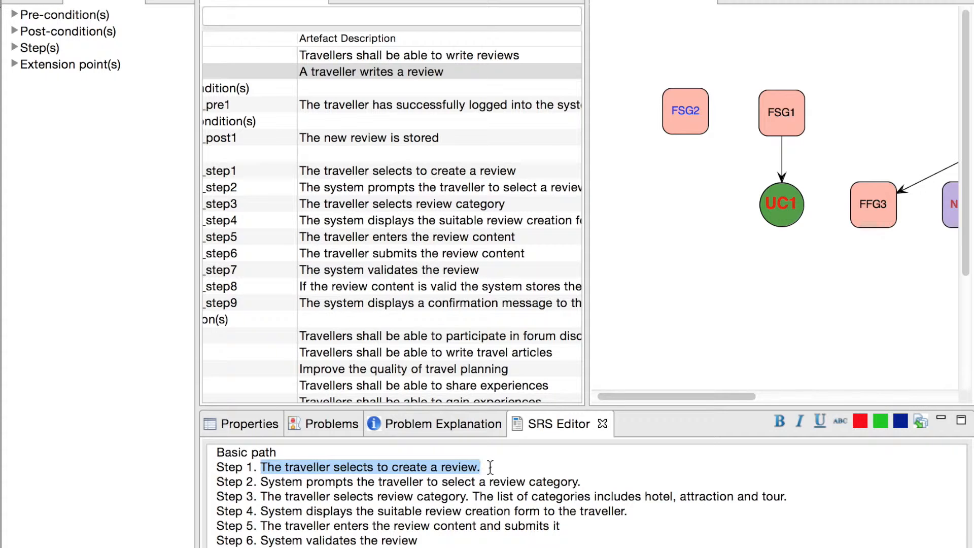
left_click(474, 496)
left_click_drag(475, 496, 787, 497)
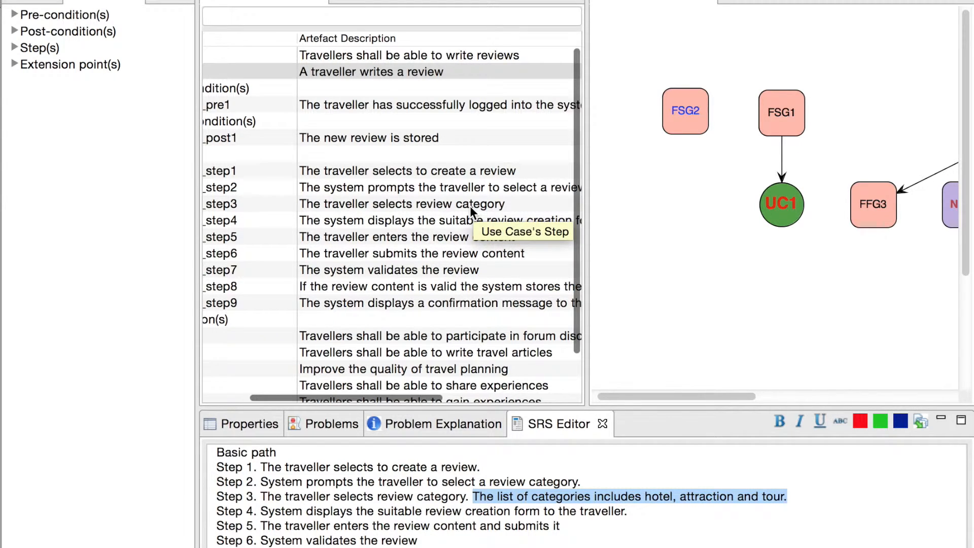
Step: Expand UC1_step3 and read the full description of its data constraint DC1
scroll(469, 205, "left", 5)
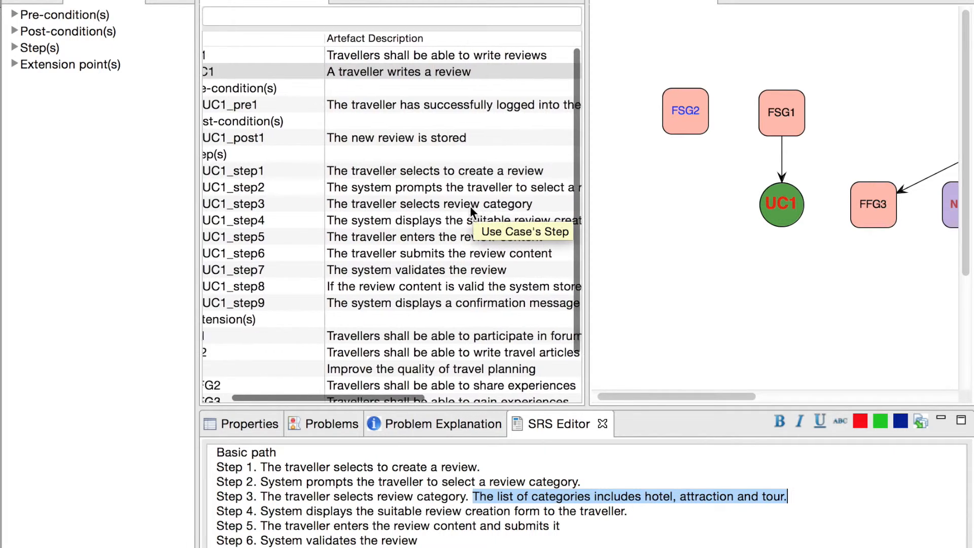
left_click(251, 202)
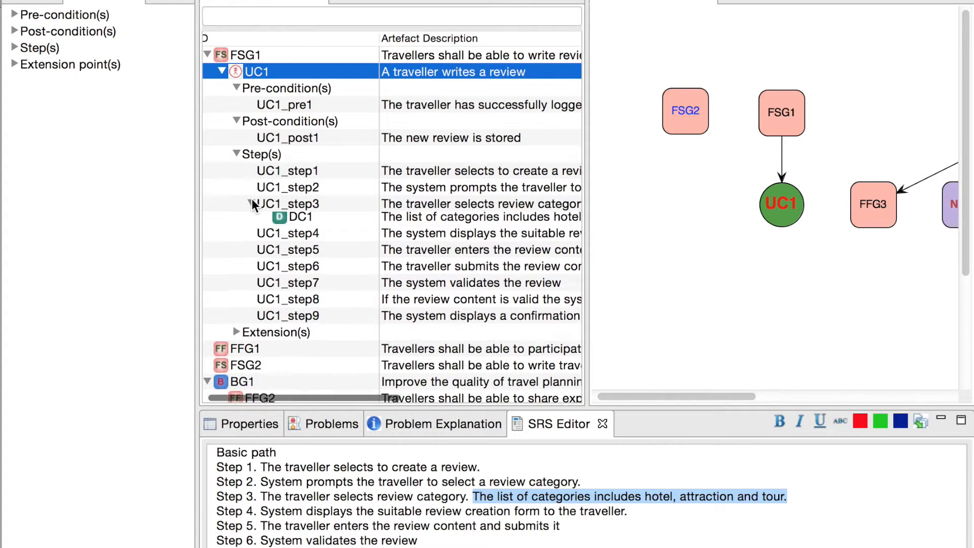
scroll(504, 220, "right", 5)
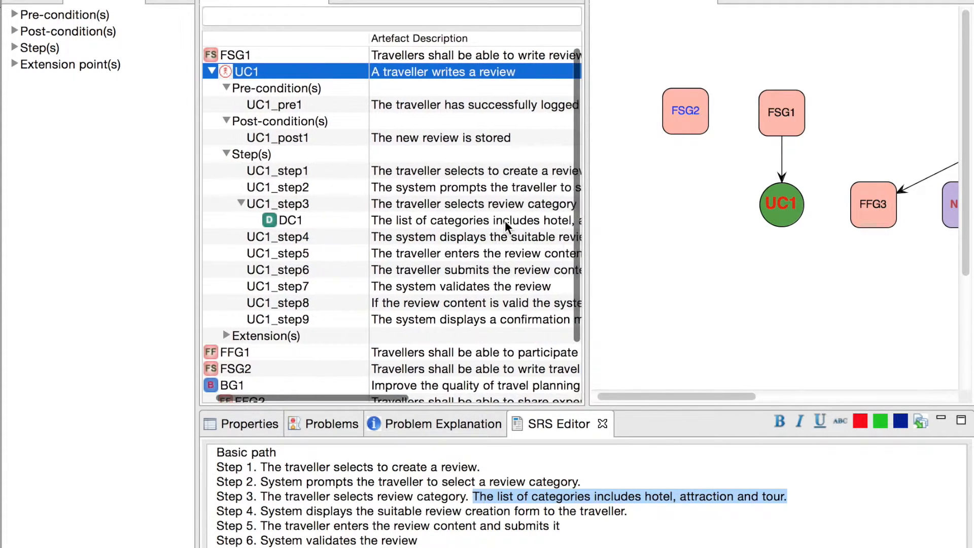
scroll(504, 220, "right", 5)
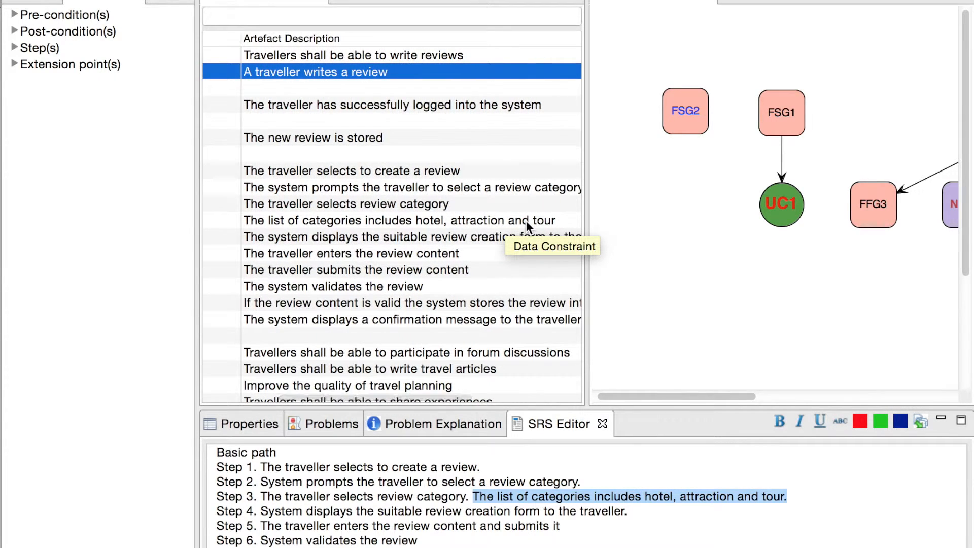
Step: Compare UC1_step5 and UC1_step6 with Step 5 of the specification's basic path
scroll(525, 220, "left", 5)
scroll(525, 221, "left", 5)
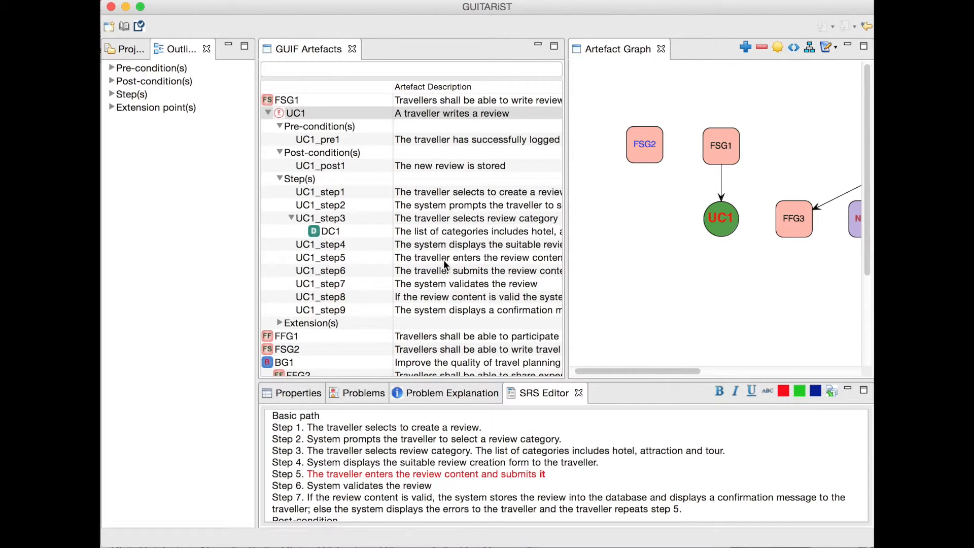
scroll(443, 260, "right", 3)
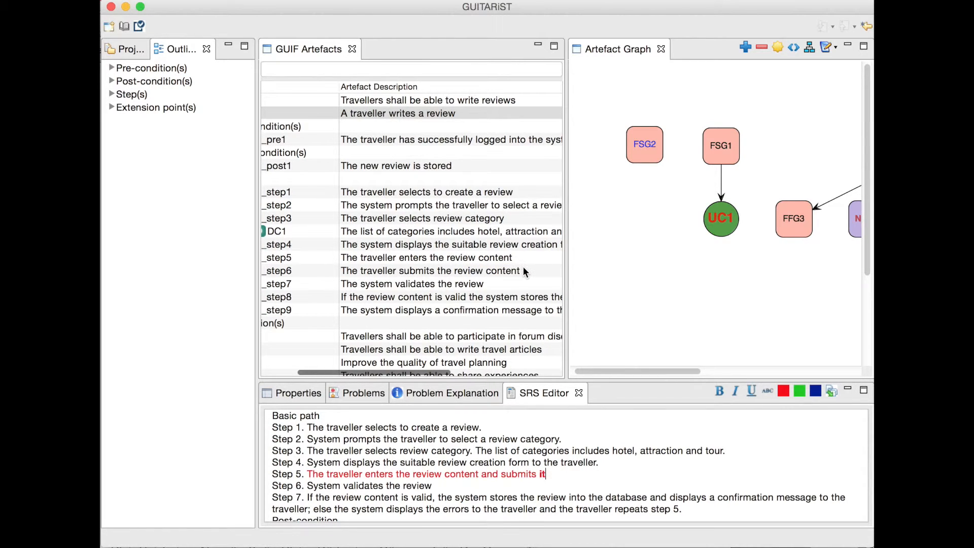
Step: Select the full text of Step 7 in the basic path and read the complete description of UC1_step8
scroll(575, 473, "down", 2)
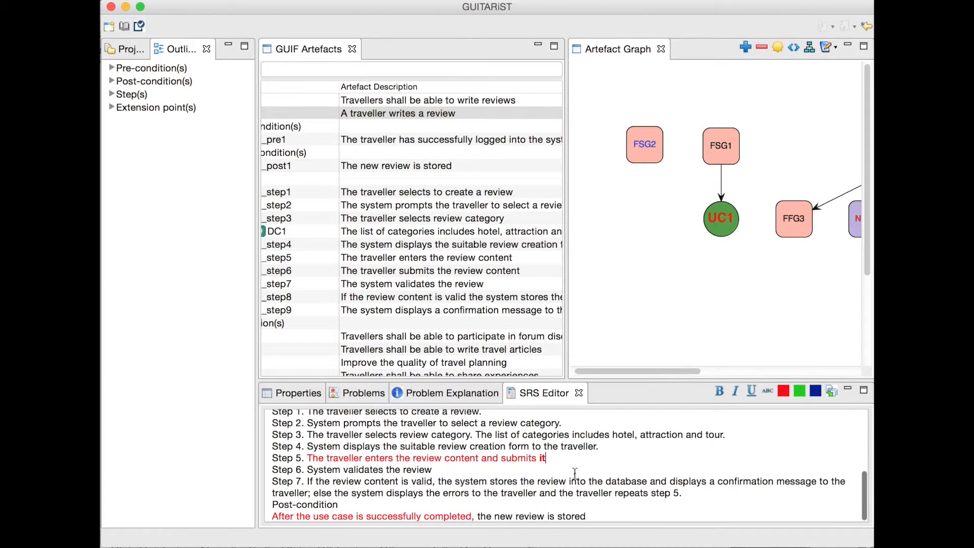
left_click_drag(309, 480, 700, 494)
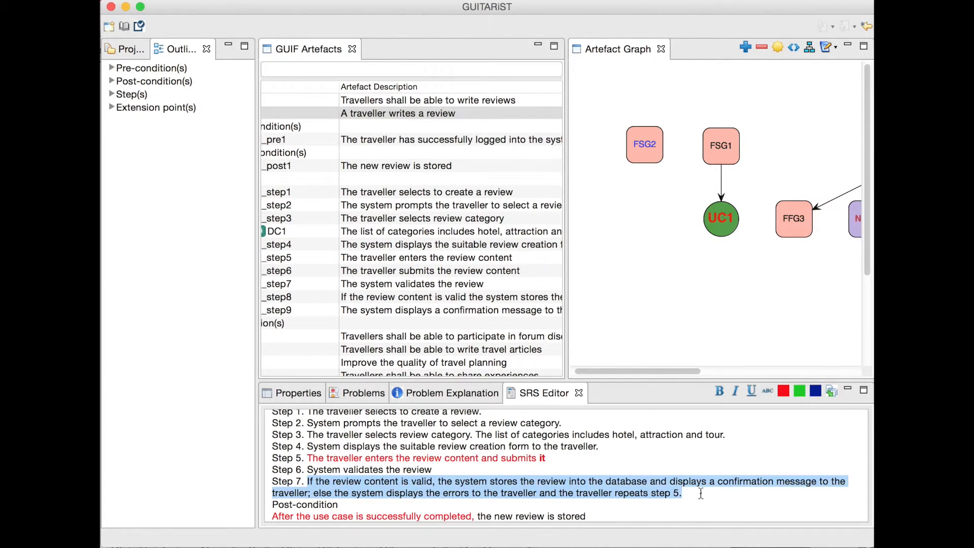
left_click(700, 493)
scroll(382, 280, "down", 1)
scroll(382, 280, "right", 1)
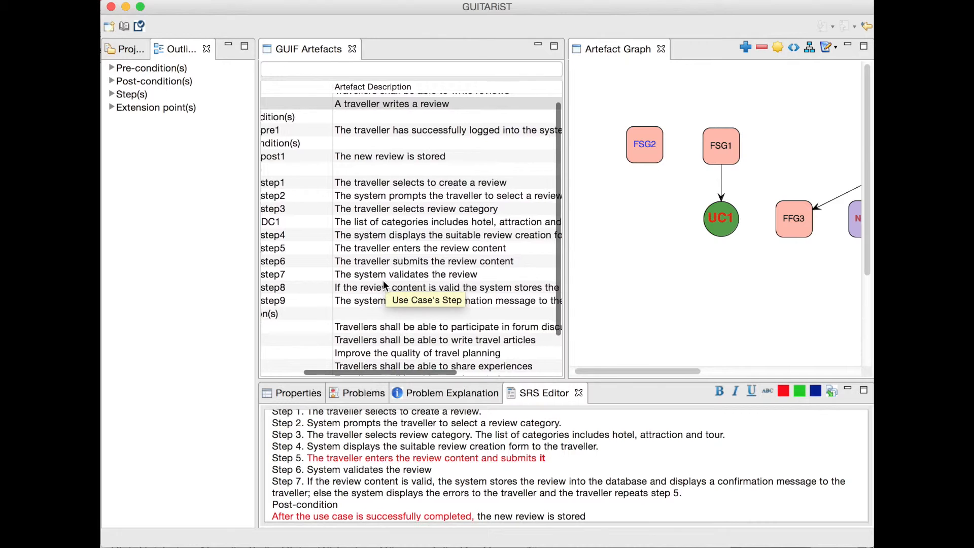
scroll(443, 290, "right", 5)
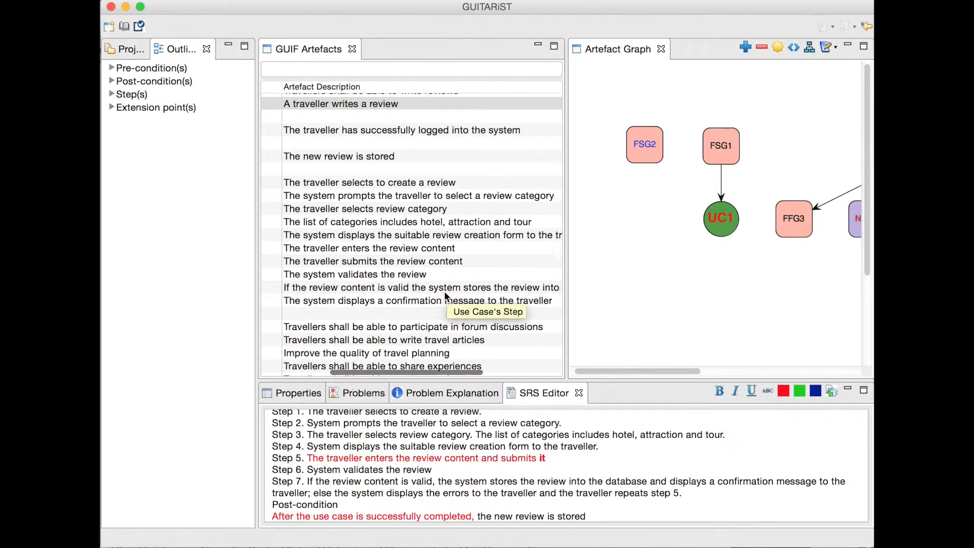
scroll(445, 295, "right", 3)
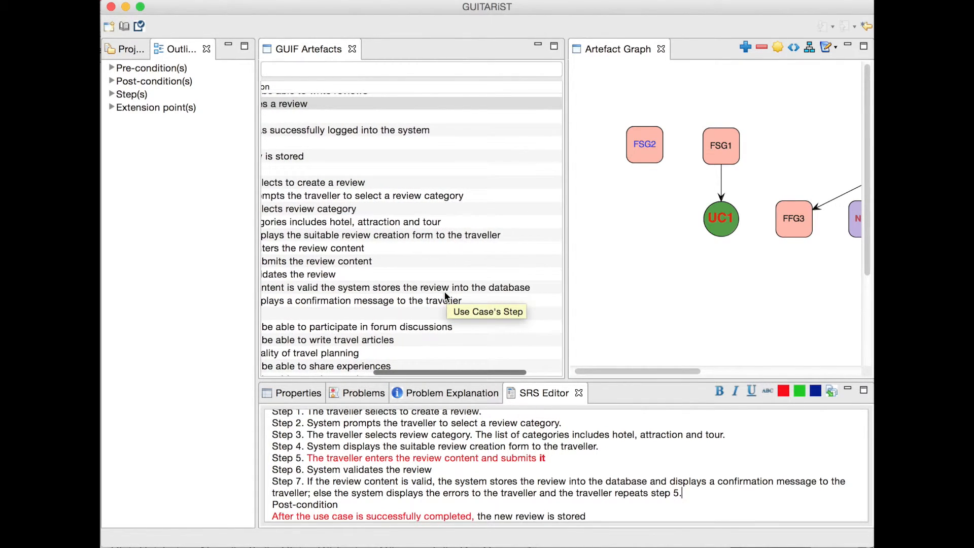
Step: Identify UC1_step9 in the artefact tree and read its full description
scroll(445, 294, "left", 5)
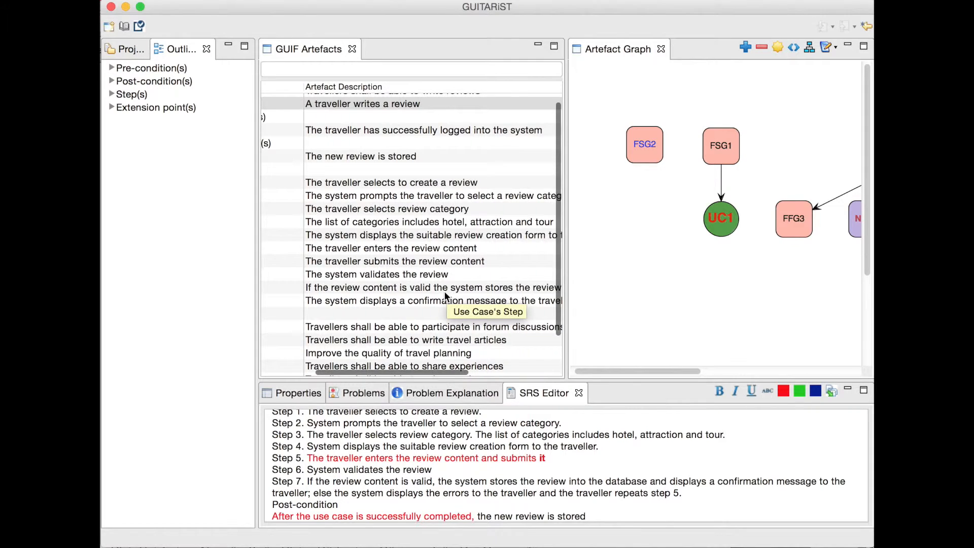
scroll(445, 295, "left", 2)
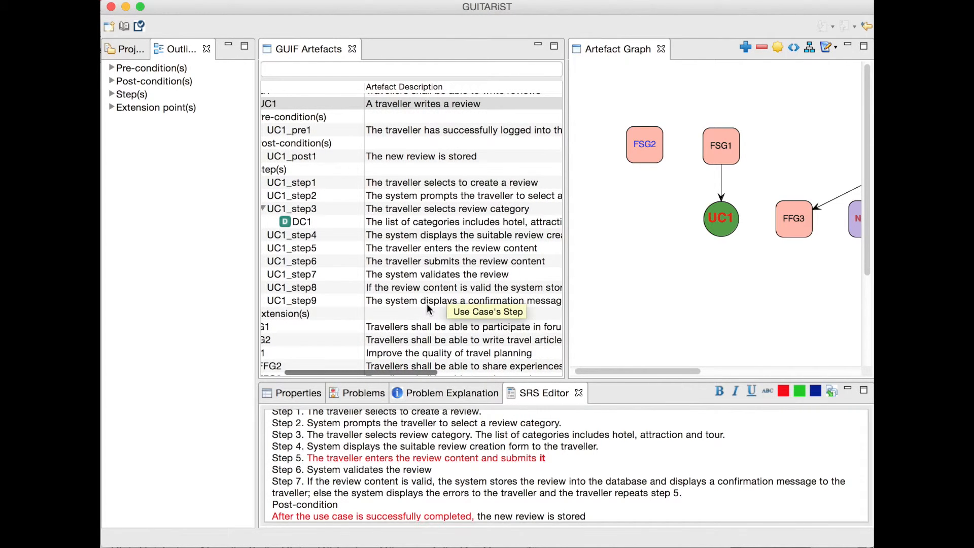
scroll(427, 306, "right", 4)
scroll(427, 304, "right", 5)
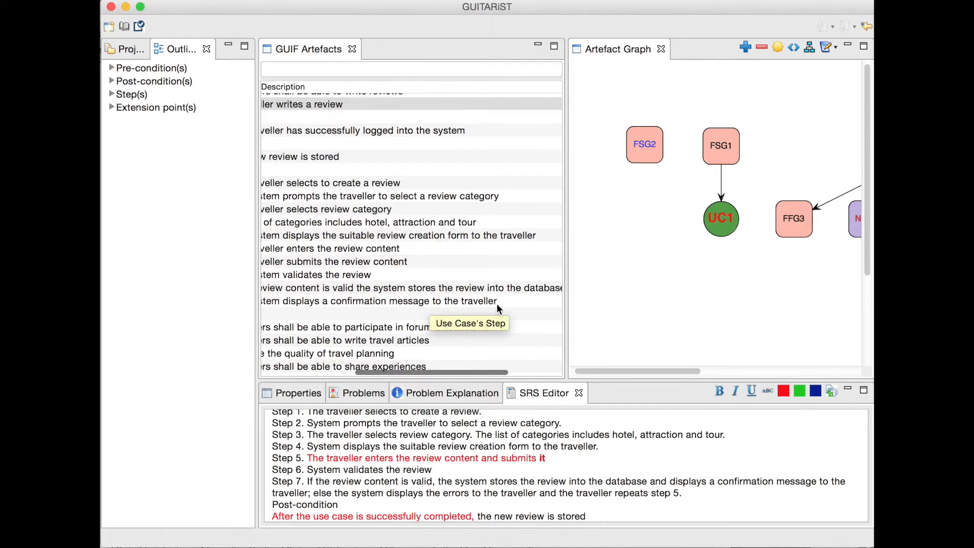
scroll(507, 306, "left", 6)
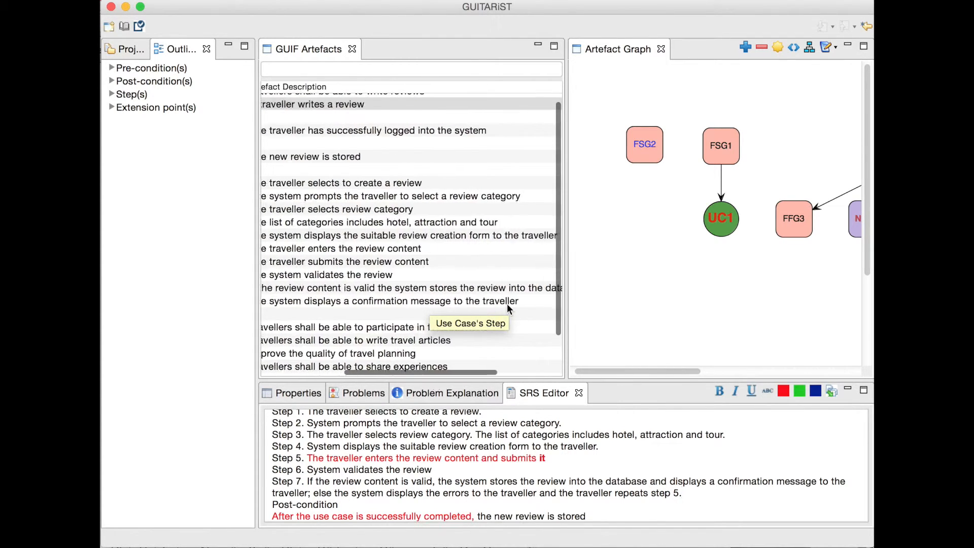
Step: Expand UC1's extension UC1_ext1 with its conditions and steps, and examine the extension's description
scroll(506, 304, "left", 4)
left_click(292, 315)
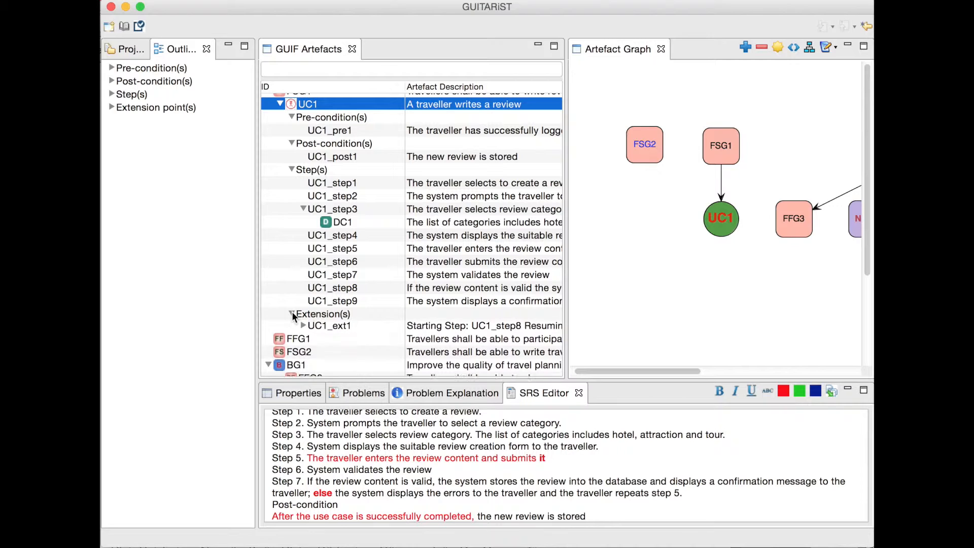
left_click(303, 327)
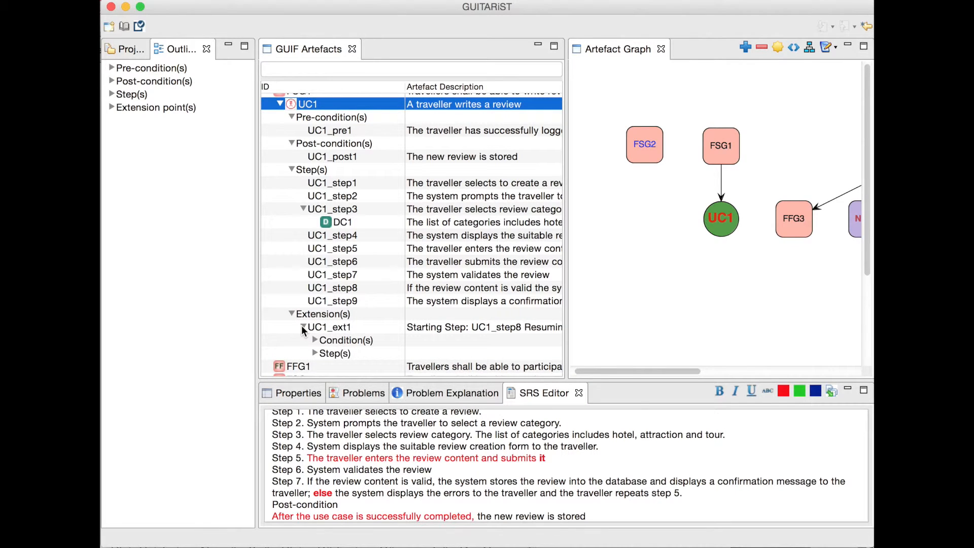
left_click(313, 340)
left_click(315, 365)
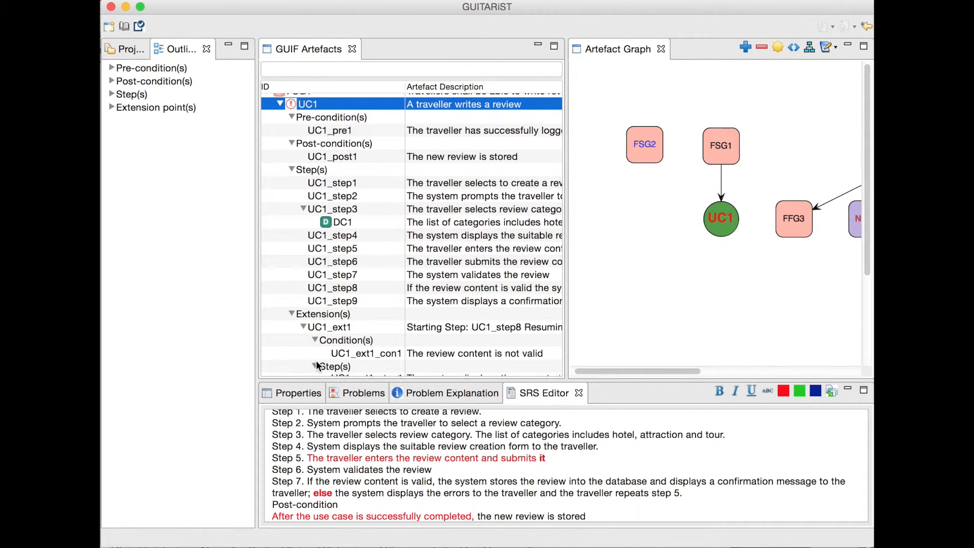
scroll(522, 337, "right", 3)
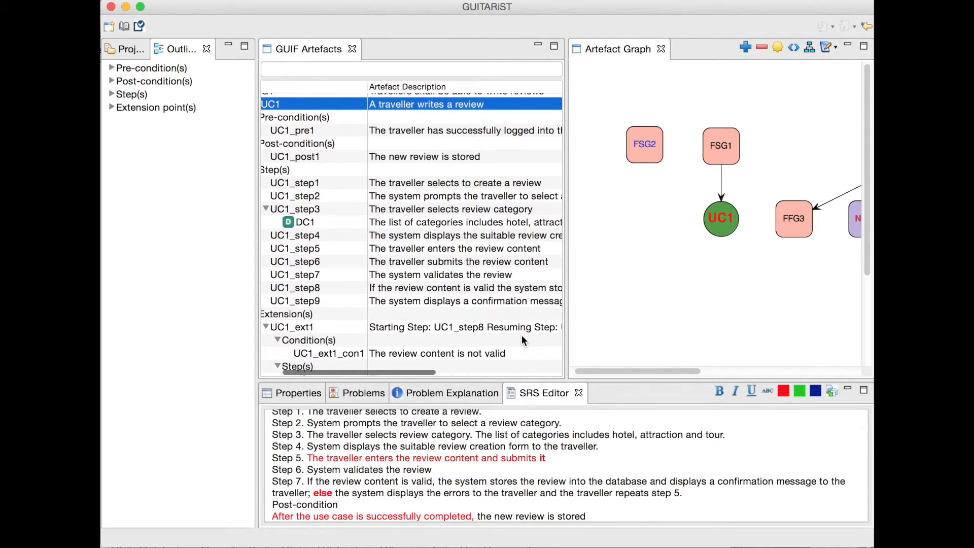
scroll(522, 335, "right", 2)
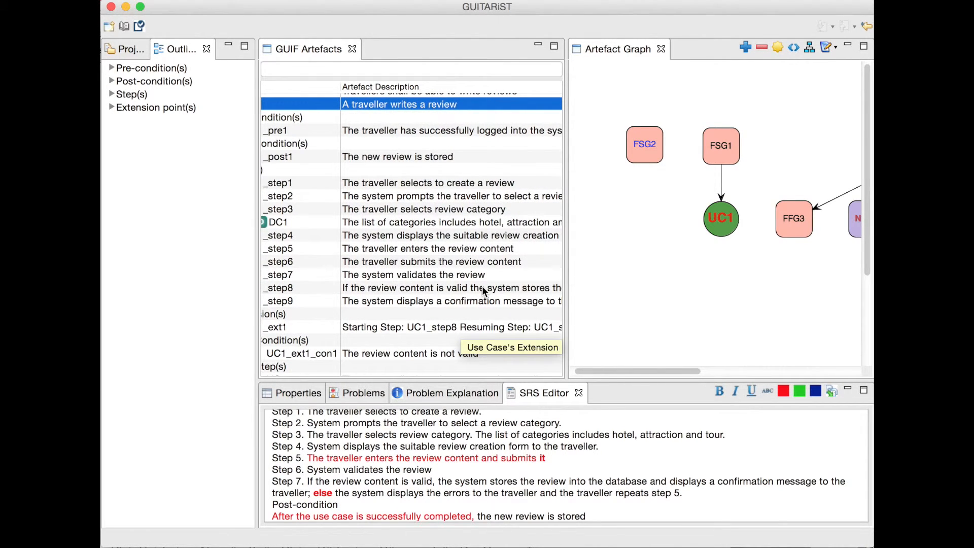
Step: Read the full descriptions of UC1_step8 and UC1_ext1, including the extension's starting and resuming steps and its condition
scroll(481, 286, "right", 4)
scroll(482, 286, "right", 6)
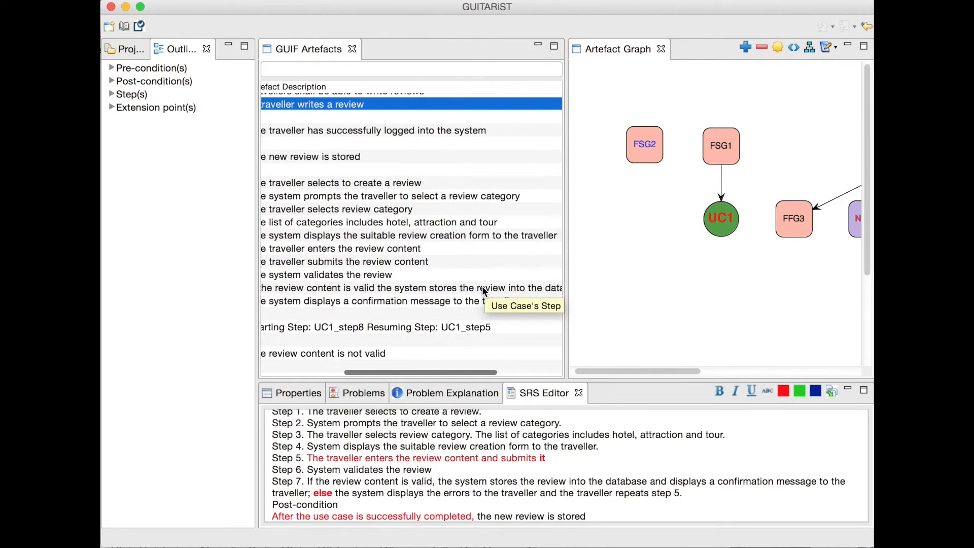
scroll(481, 286, "left", 8)
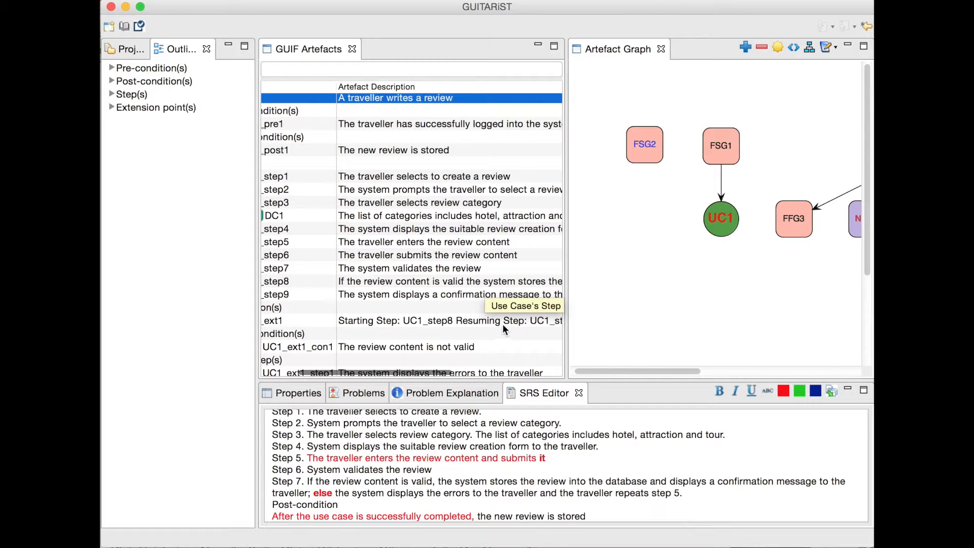
scroll(428, 332, "left", 3)
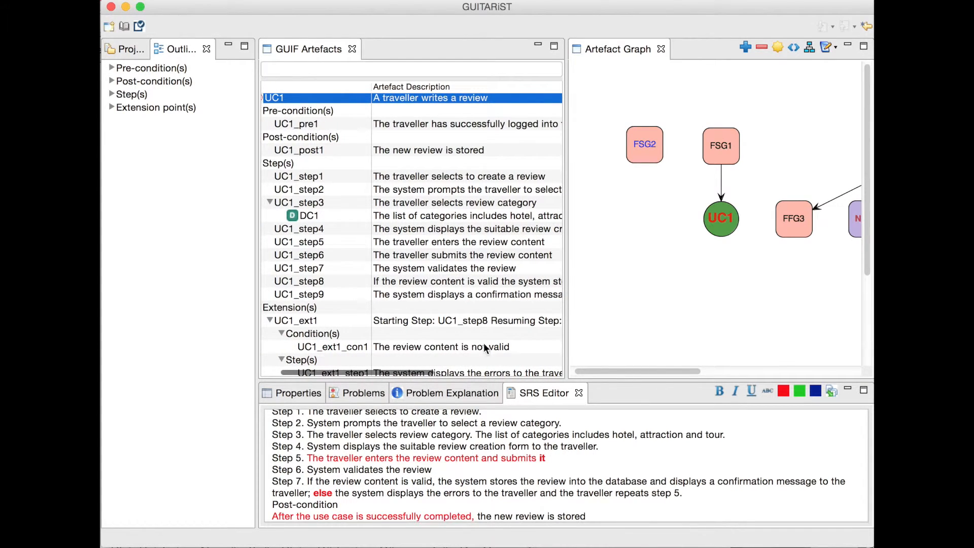
Step: Compare UC1_ext1_step1 with its source text by selecting "the system displays the errors to the traveller" in Step 7 of the specification
scroll(500, 345, "down", 2)
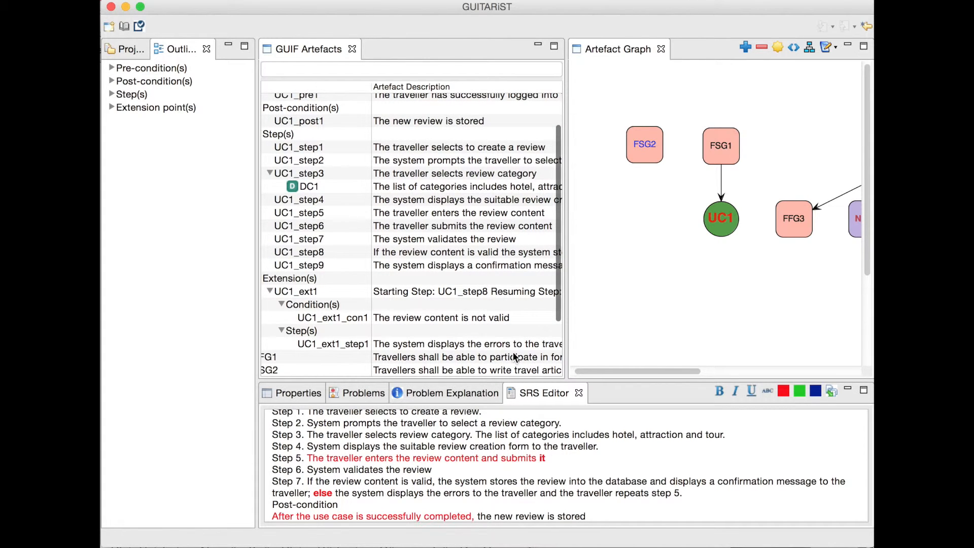
scroll(513, 352, "right", 3)
left_click_drag(335, 492, 537, 490)
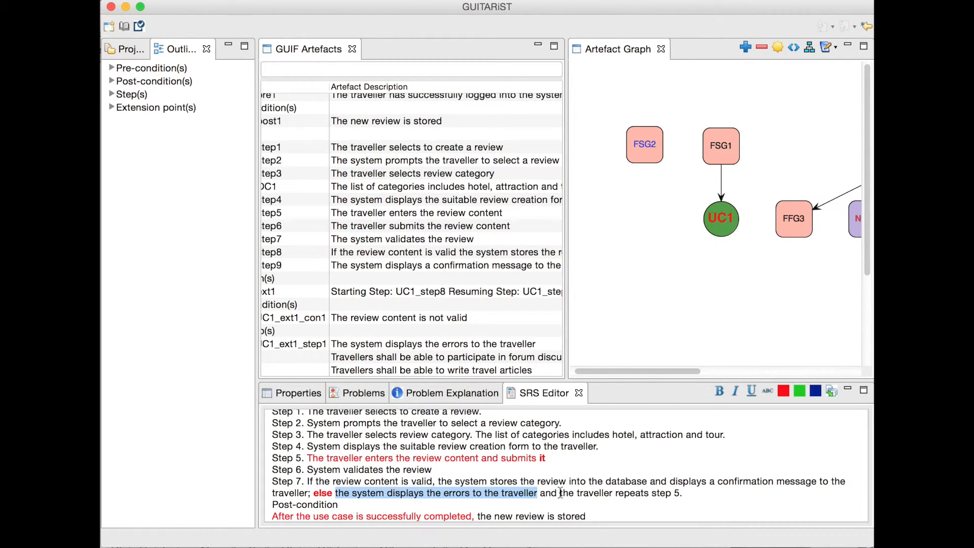
Step: Select "the traveller repeats step 5" in Step 7 of the specification and check it against the resuming step of UC1_ext1
left_click(560, 492)
left_click_drag(560, 492, 683, 493)
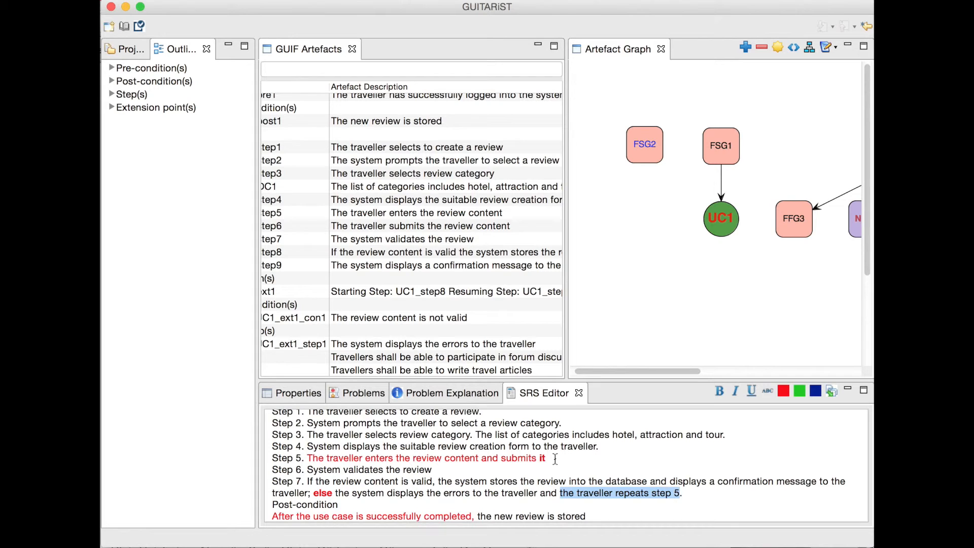
scroll(515, 341, "right", 3)
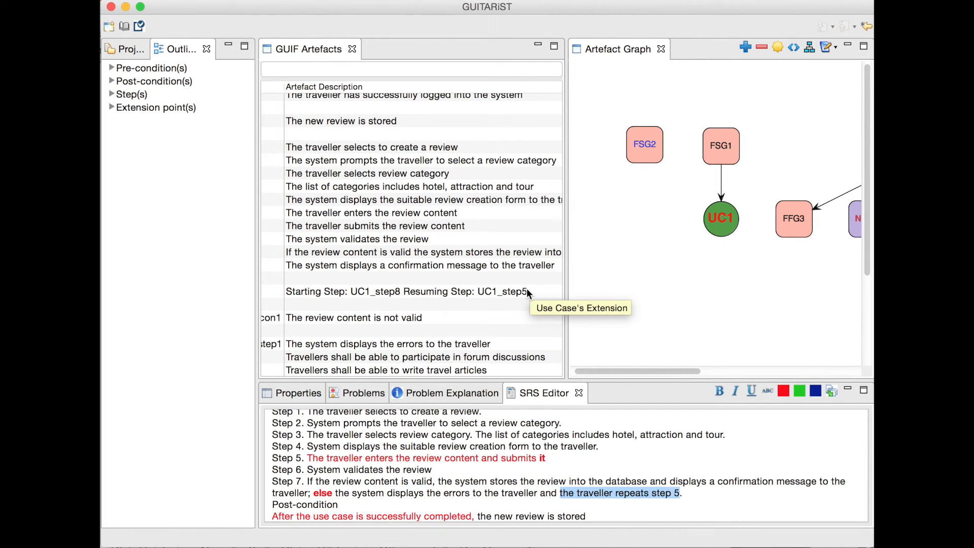
scroll(528, 293, "left", 4)
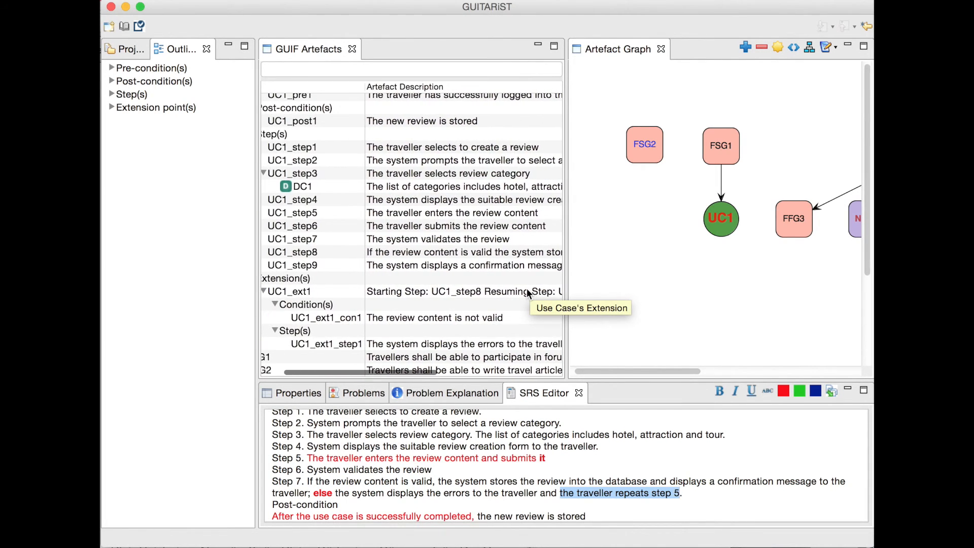